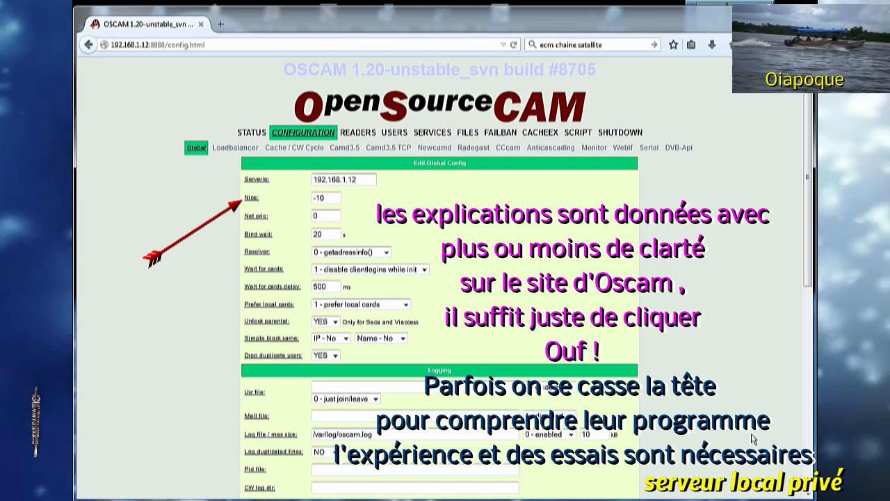
# Scroll the status page, then bring up the list of card readers
pyautogui.click(809, 492)
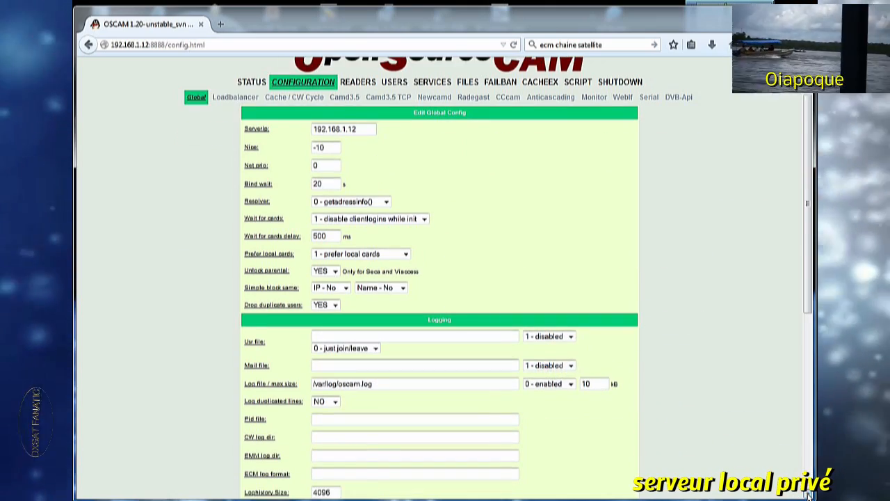
pyautogui.scroll(-6, 809, 492)
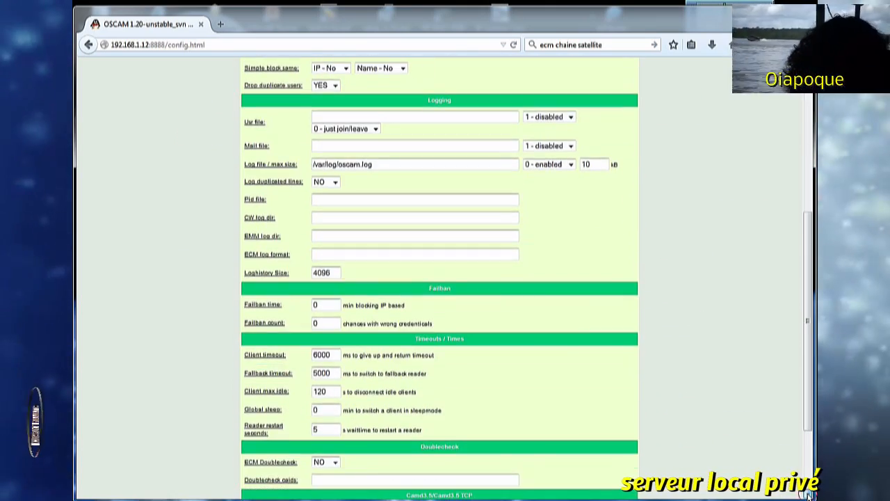
pyautogui.scroll(-3, 808, 492)
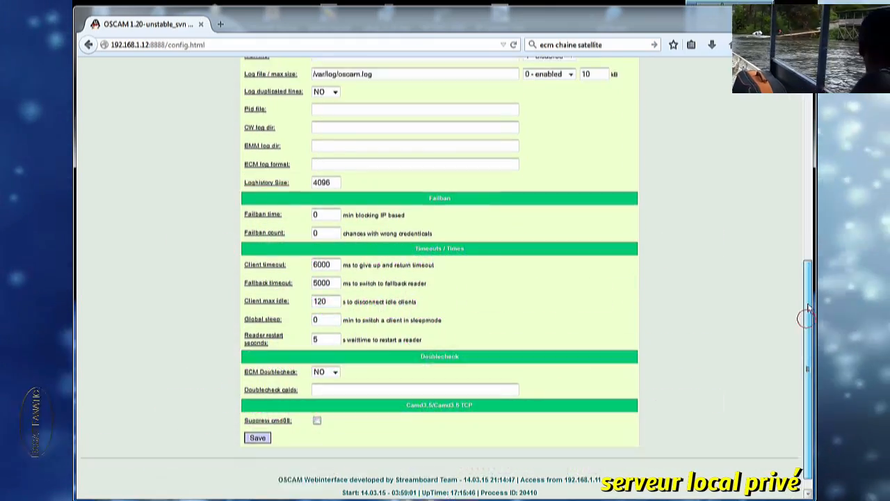
pyautogui.moveTo(806, 327); pyautogui.dragTo(807, 157)
pyautogui.click(358, 135)
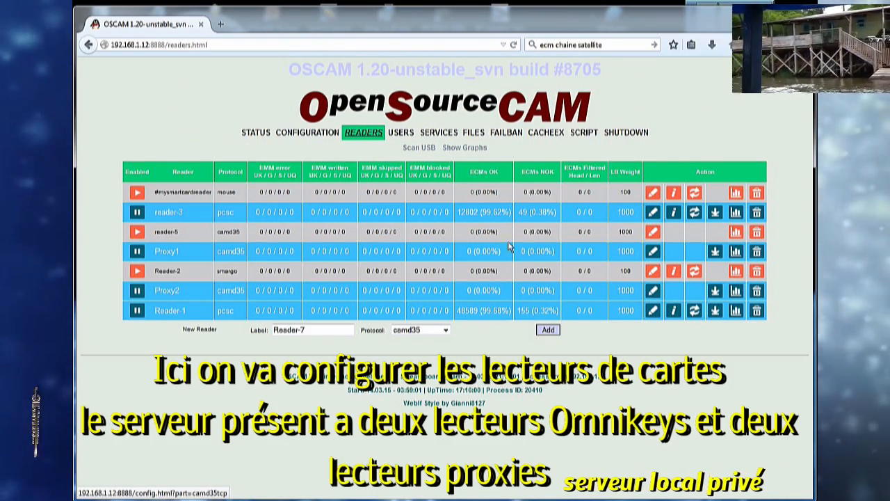
# Review reader-3's settings (group 3, CAID 0500) and return to the readers table
pyautogui.click(653, 213)
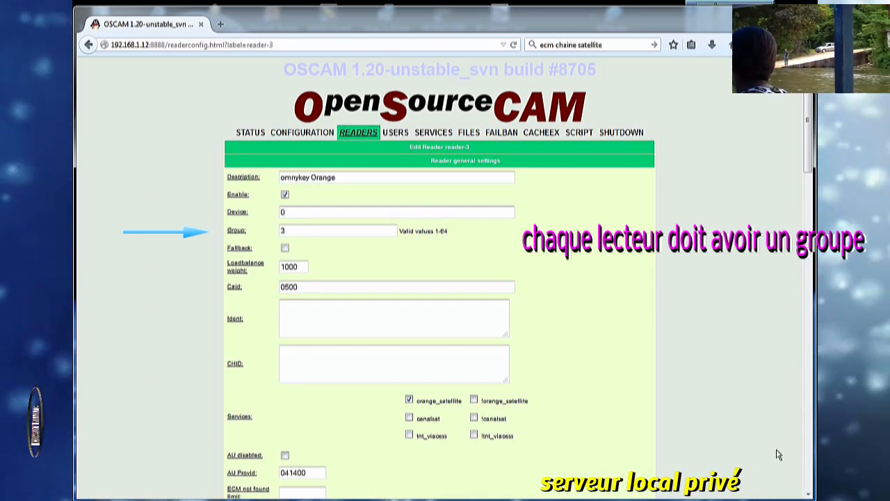
pyautogui.scroll(-20, 812, 457)
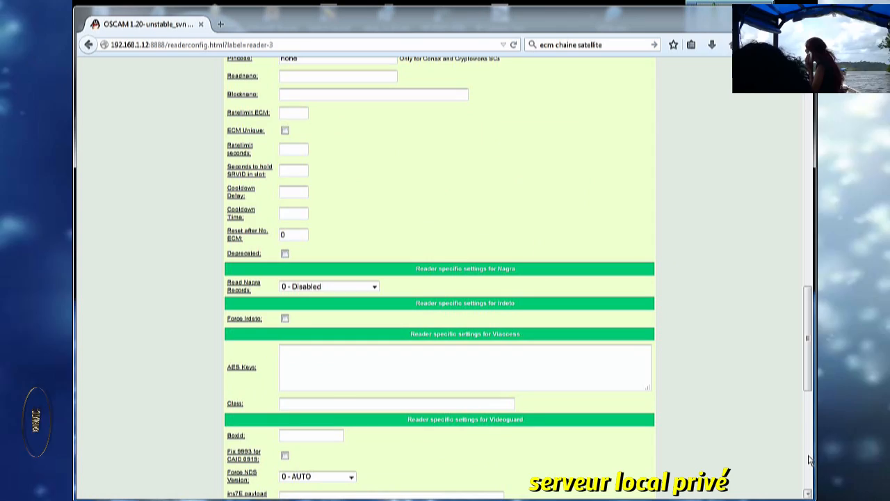
pyautogui.moveTo(808, 473); pyautogui.dragTo(811, 120)
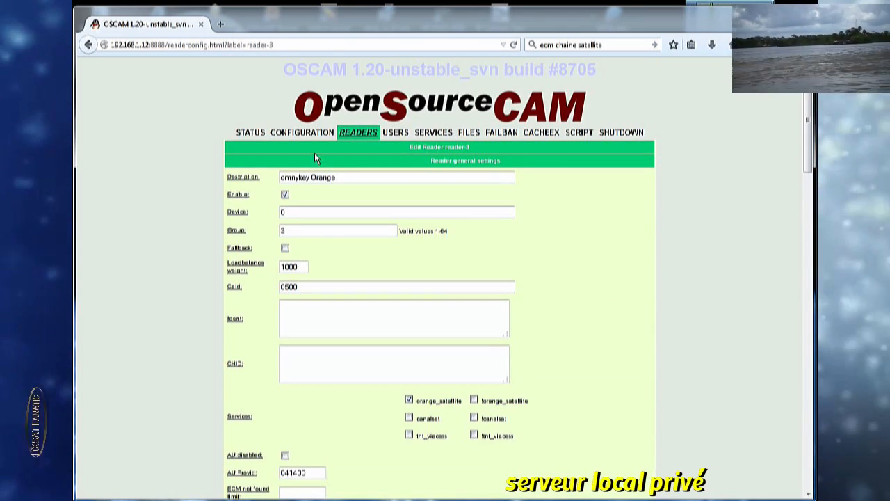
pyautogui.click(363, 132)
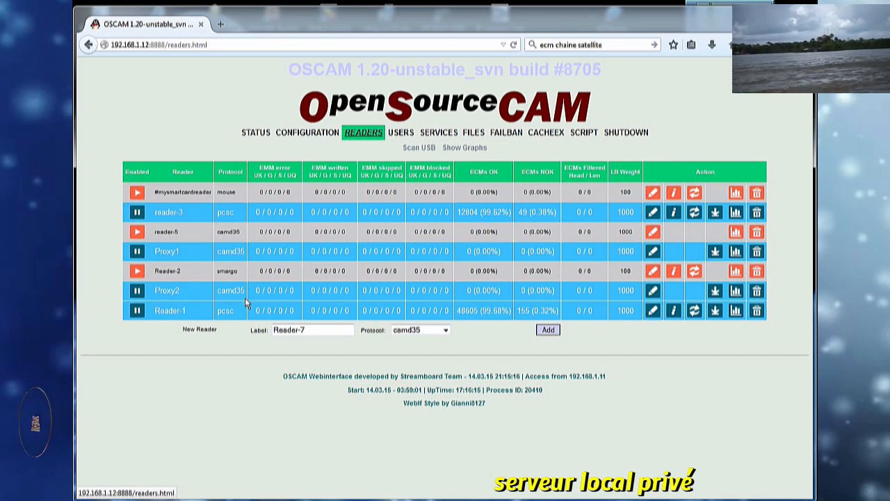
# Scroll through Proxy1's settings: camd35 proxy, group 4, CAIDs 0100,0500,1811
pyautogui.click(651, 253)
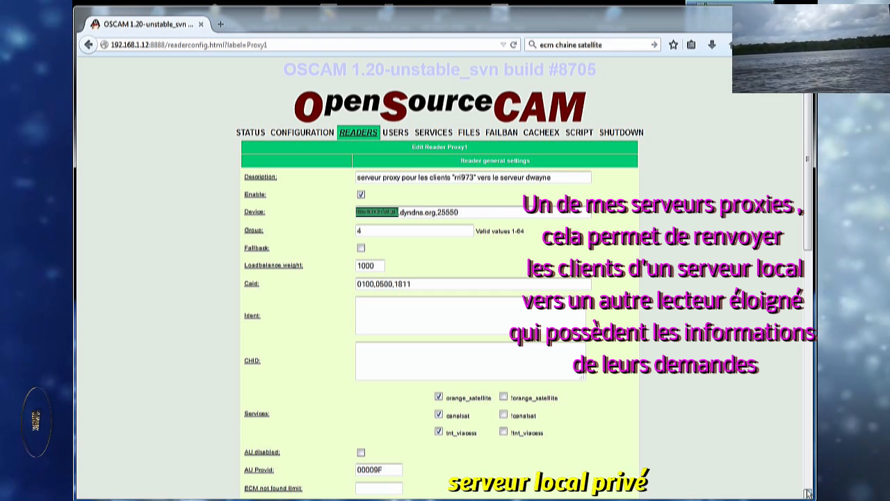
pyautogui.moveTo(808, 217); pyautogui.dragTo(804, 431)
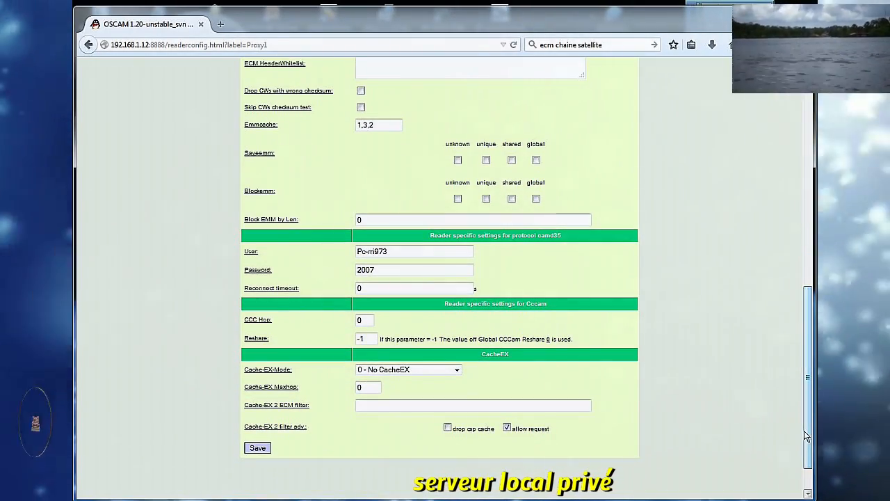
pyautogui.moveTo(805, 436); pyautogui.dragTo(791, 164)
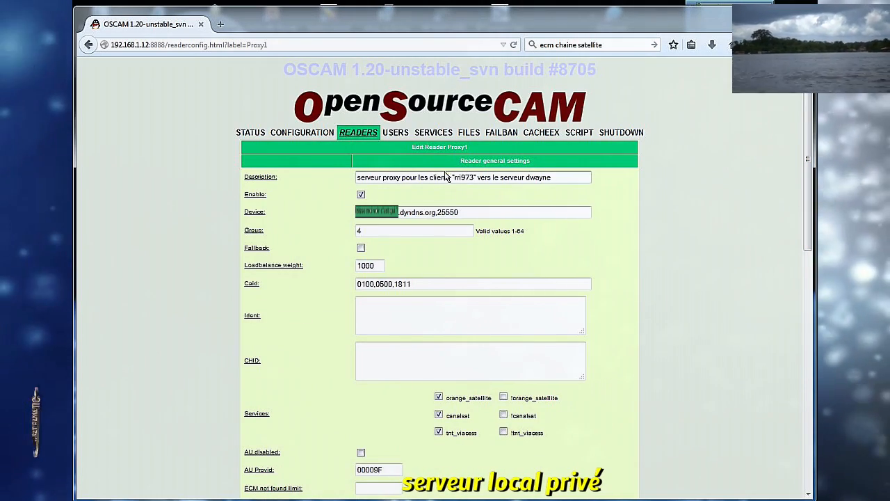
# Go to Configuration and view the Loadbalancer page, showing Loadbalance Mode 0
pyautogui.click(304, 132)
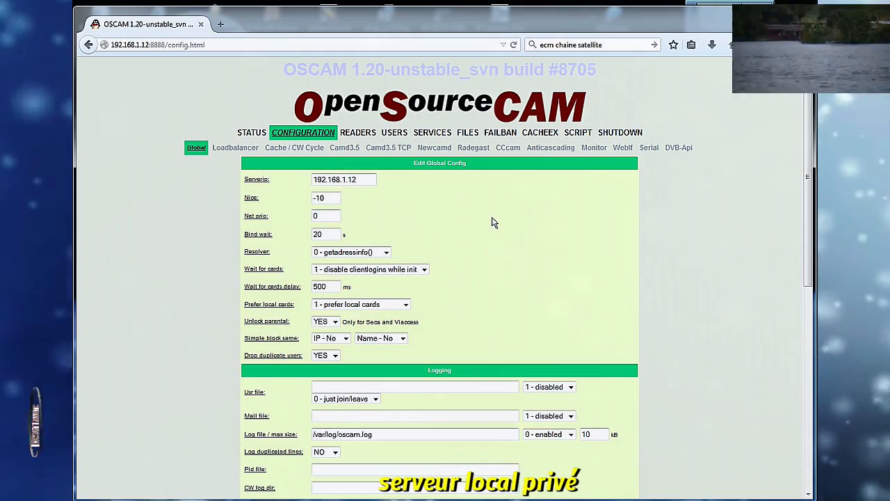
pyautogui.moveTo(804, 182); pyautogui.dragTo(765, 122)
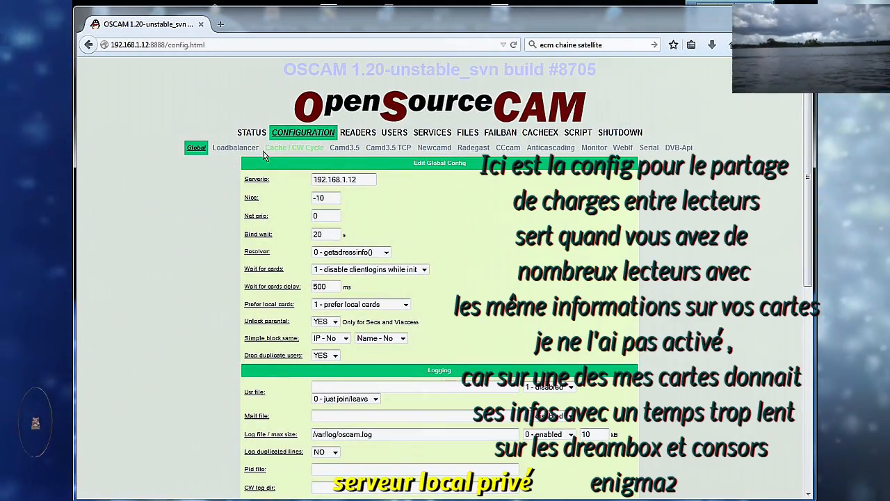
pyautogui.click(235, 148)
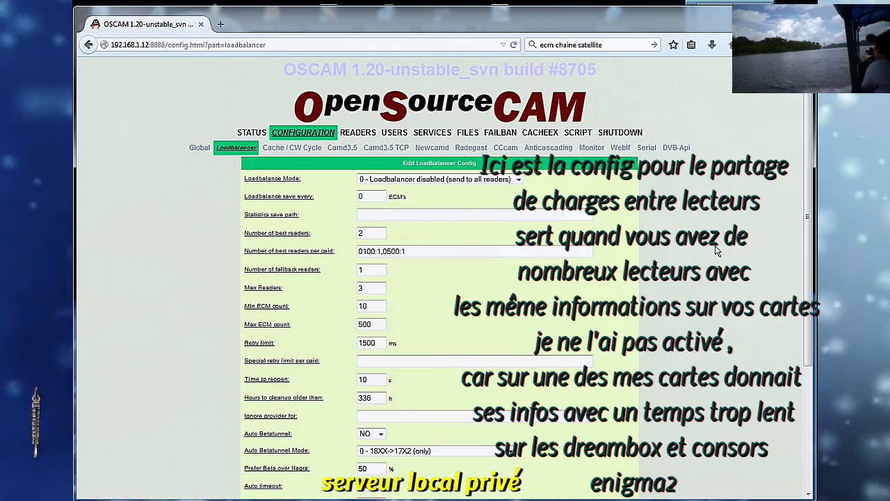
pyautogui.moveTo(809, 262); pyautogui.dragTo(797, 347)
pyautogui.scroll(3, 797, 347)
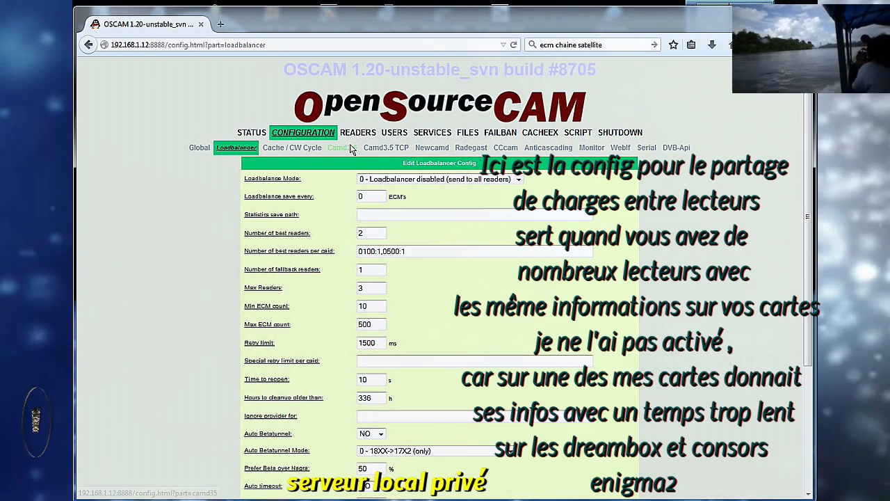
pyautogui.click(351, 148)
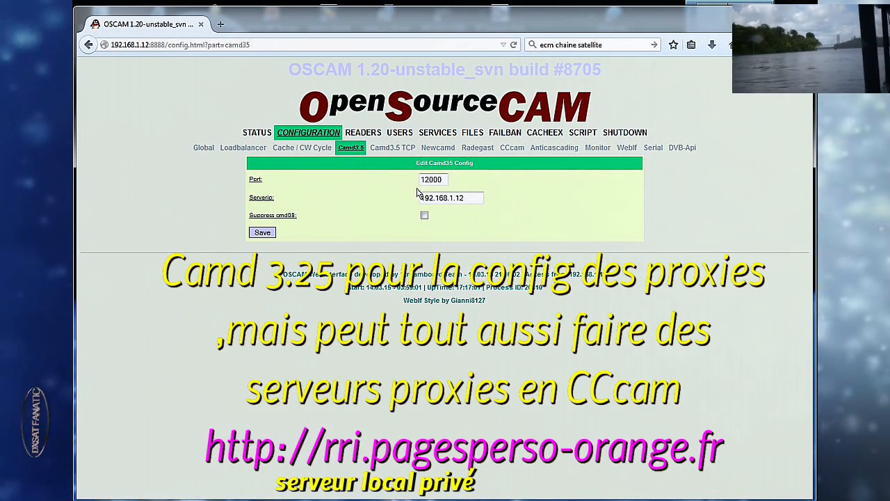
# Look at the Newcamd protocol settings, then move on to the CCcam settings
pyautogui.click(438, 148)
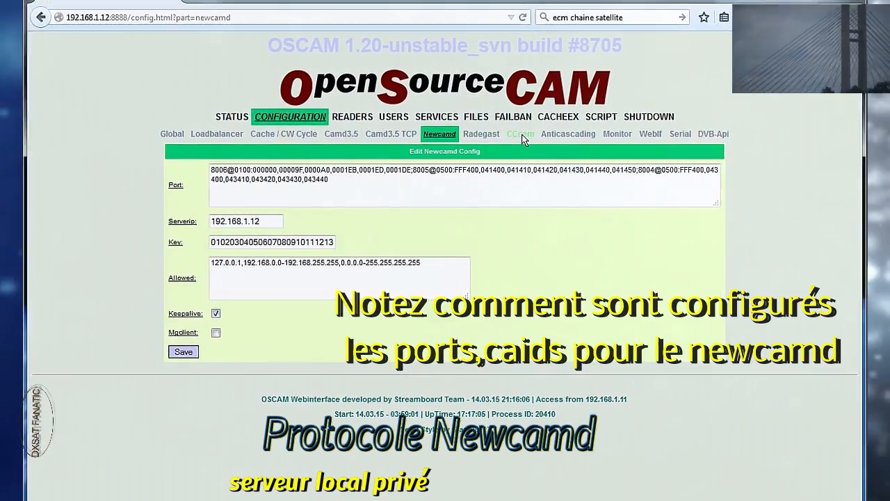
pyautogui.click(522, 135)
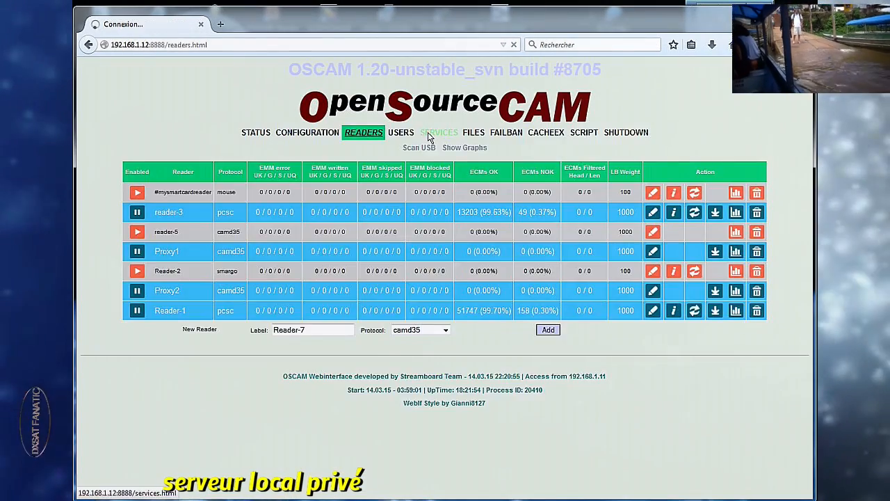
# Open the Services list with orange_satellite, canalsat and tnt_viaccess
pyautogui.click(427, 132)
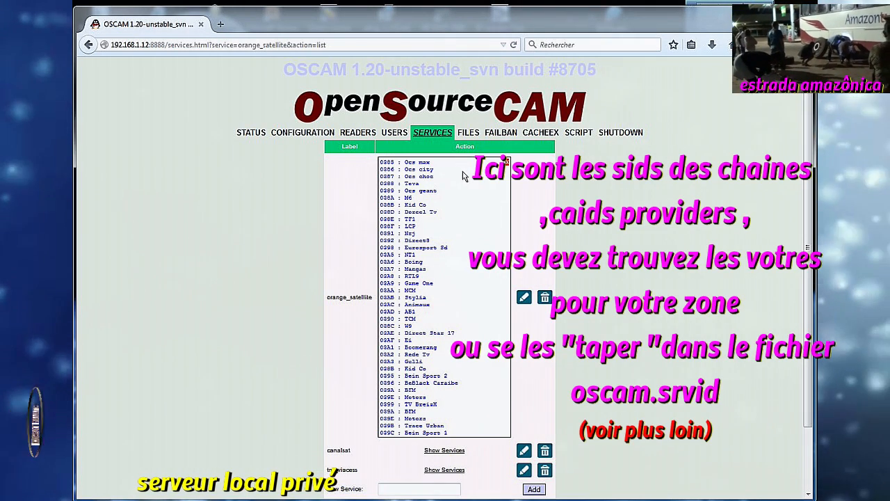
# Look at the orange_satellite definition, then scroll through canalsat's channel list
pyautogui.click(524, 298)
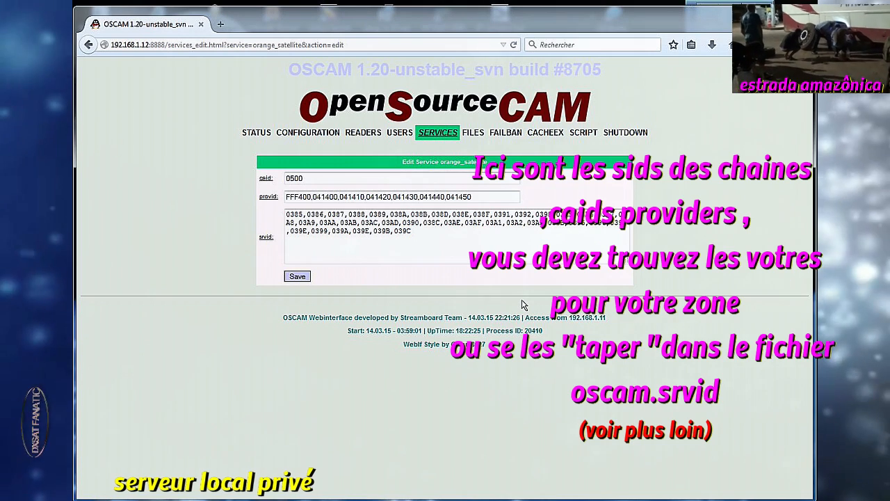
pyautogui.click(439, 134)
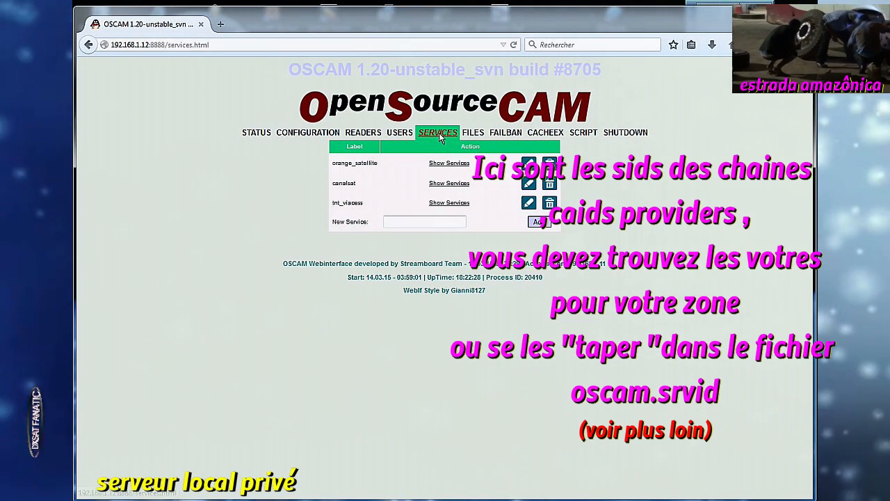
pyautogui.click(446, 185)
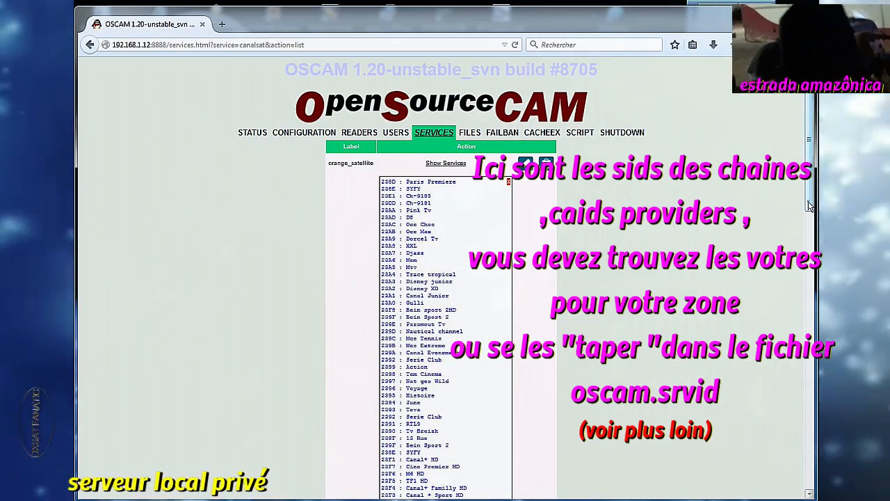
pyautogui.scroll(-5, 813, 221)
pyautogui.scroll(-5, 445, 278)
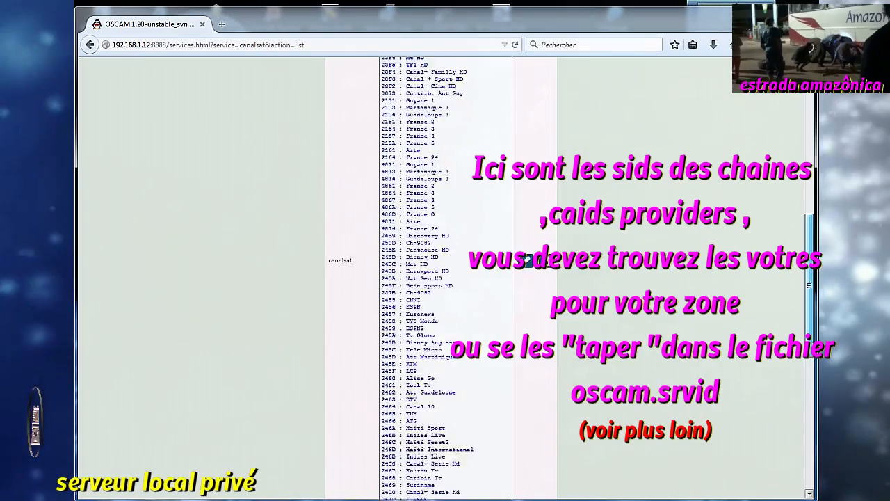
pyautogui.scroll(-4, 445, 278)
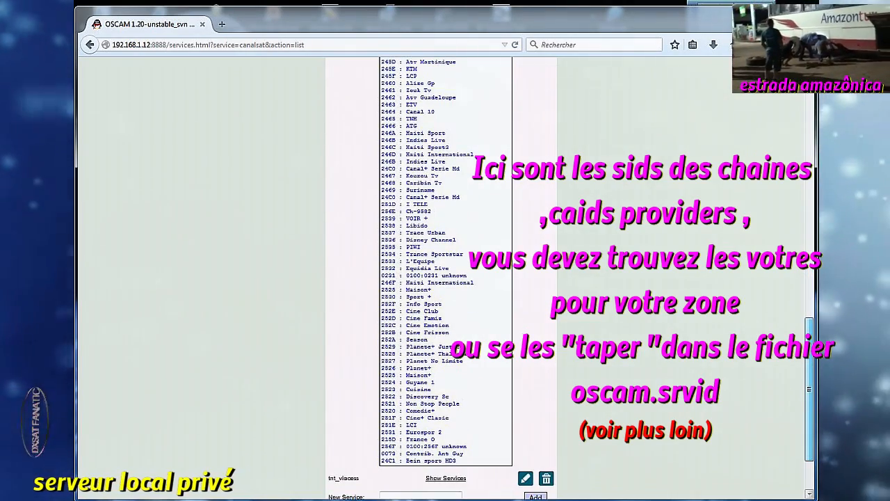
pyautogui.scroll(3, 445, 278)
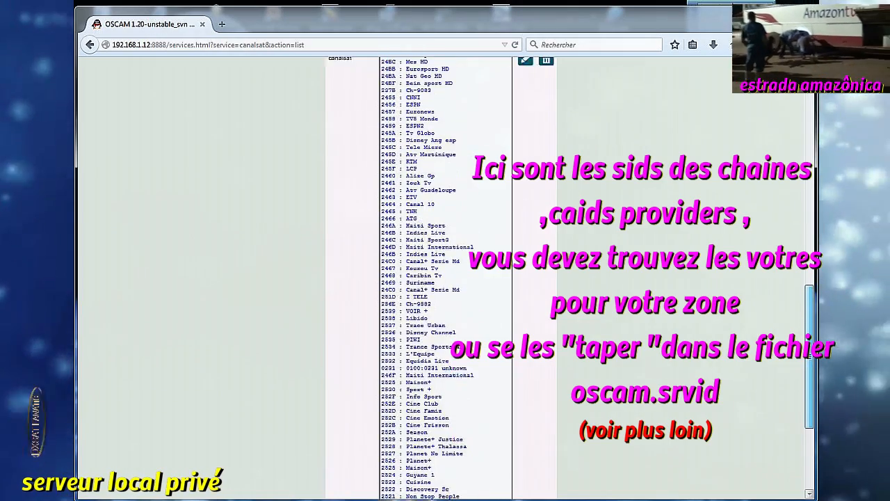
pyautogui.scroll(2, 445, 278)
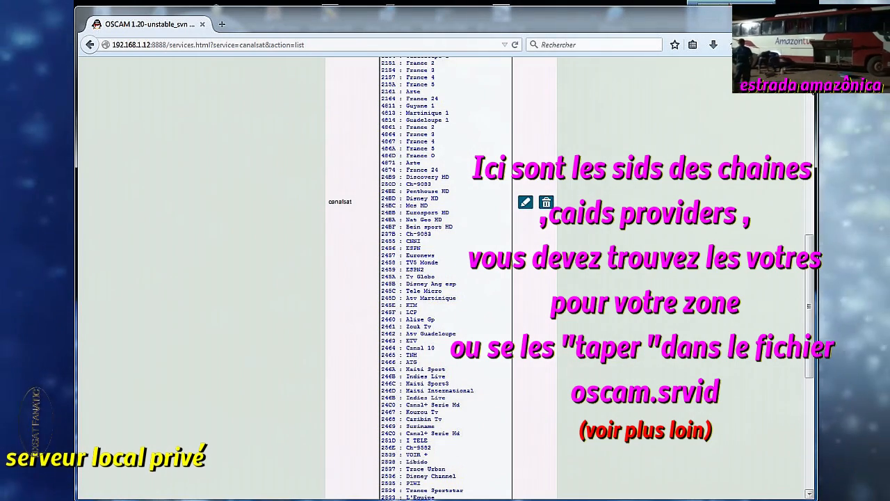
pyautogui.scroll(9, 445, 278)
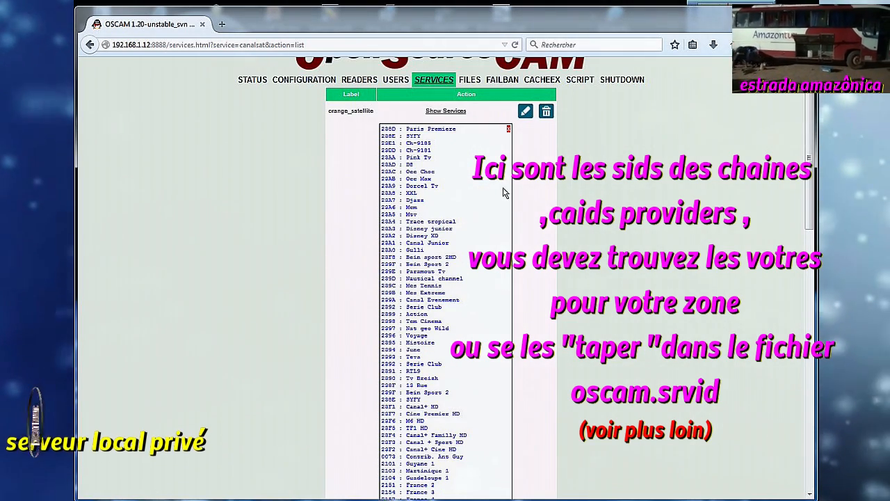
pyautogui.scroll(-5, 536, 197)
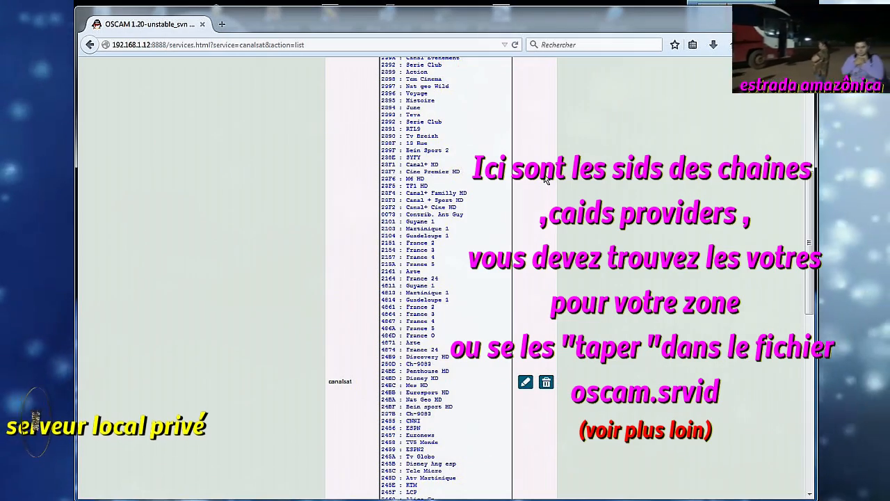
pyautogui.scroll(-6, 550, 177)
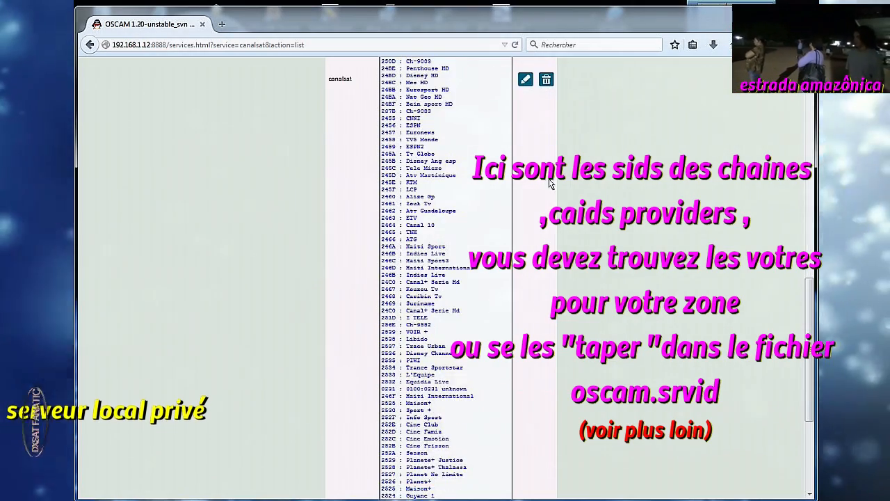
pyautogui.scroll(3, 532, 198)
# Check canalsat's srvid list in its edit page, then show the oscam.version file
pyautogui.click(527, 201)
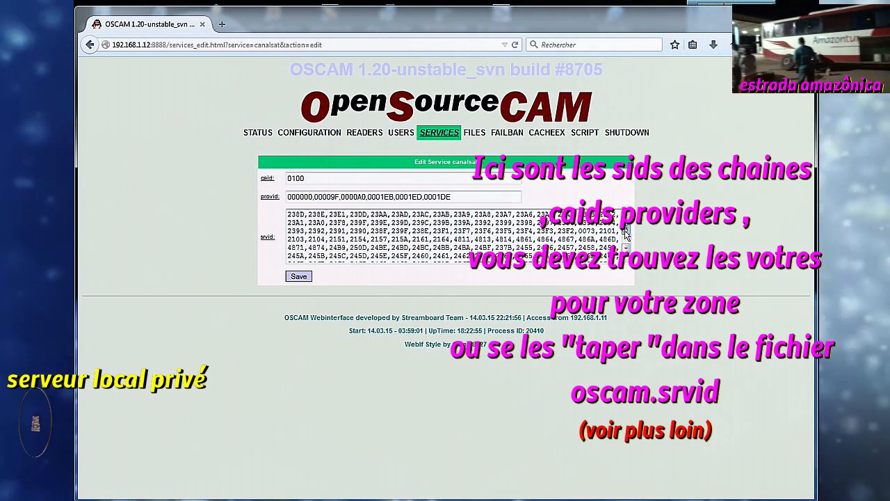
pyautogui.scroll(-1, 625, 235)
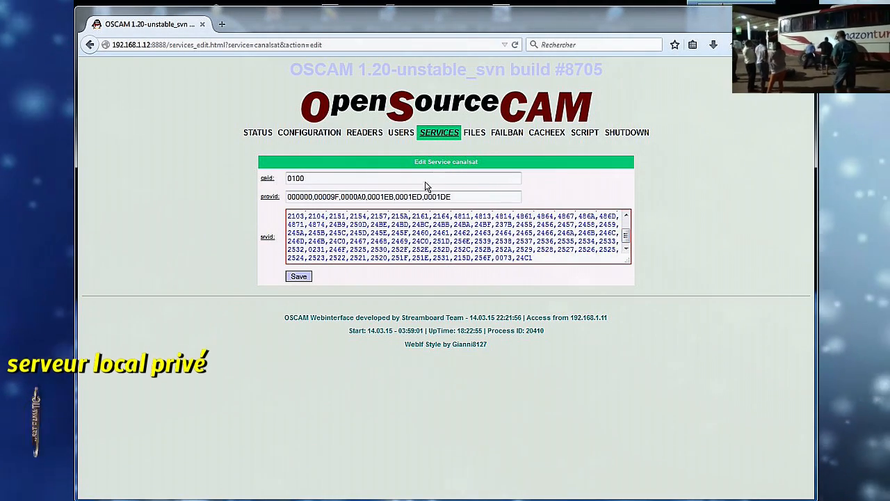
pyautogui.click(469, 133)
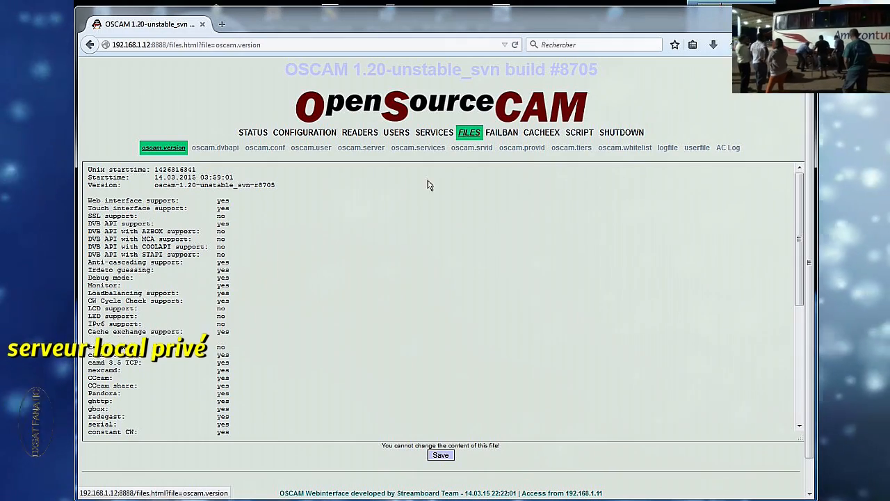
pyautogui.scroll(-6, 431, 302)
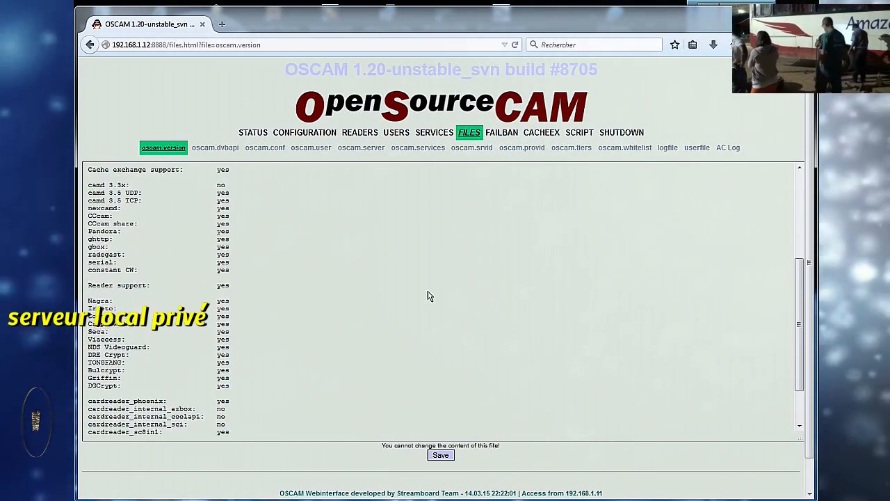
pyautogui.scroll(-2, 429, 296)
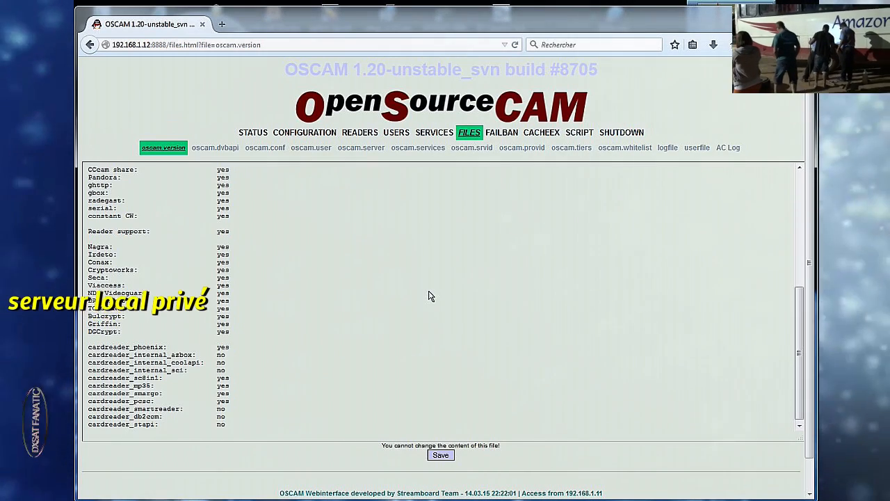
pyautogui.scroll(3, 429, 295)
pyautogui.scroll(3, 428, 292)
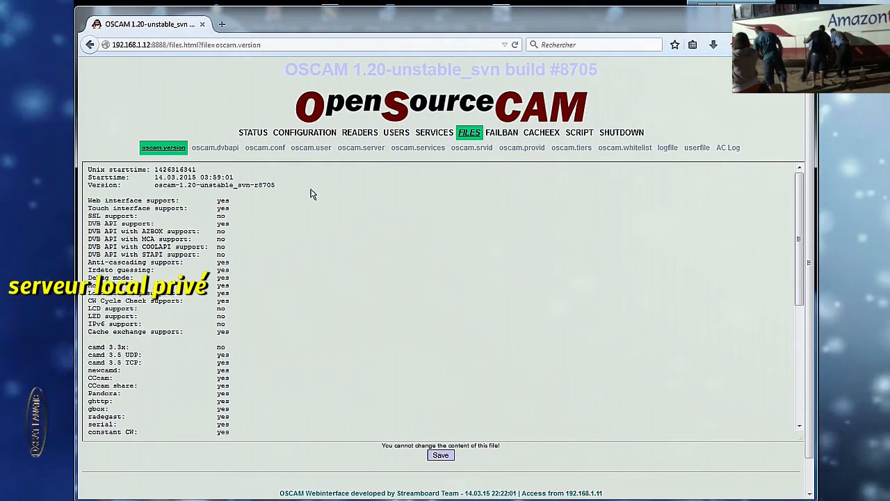
# Open oscam.dvbapi and scroll through its priority entries
pyautogui.click(216, 148)
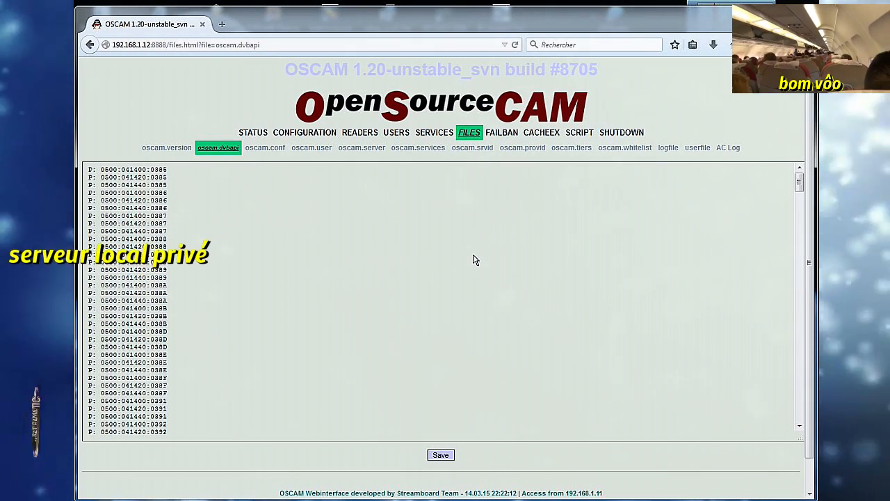
pyautogui.scroll(-3, 475, 259)
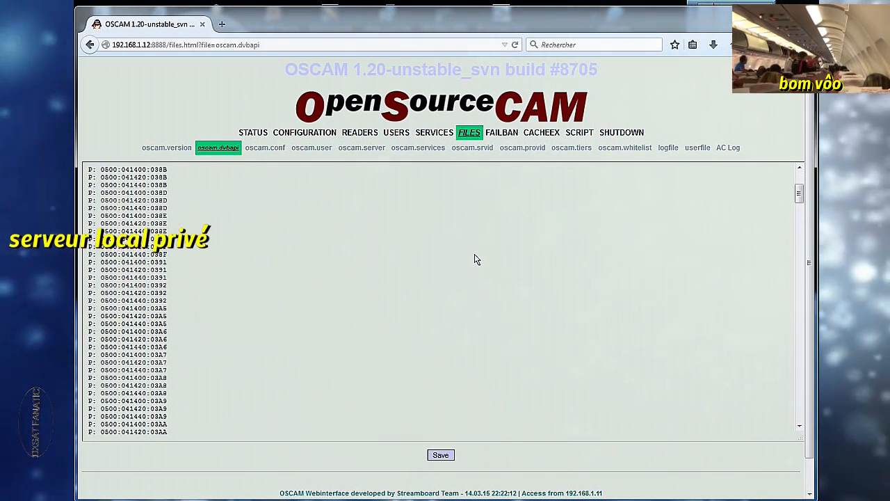
pyautogui.scroll(-3, 475, 259)
pyautogui.scroll(-5, 475, 259)
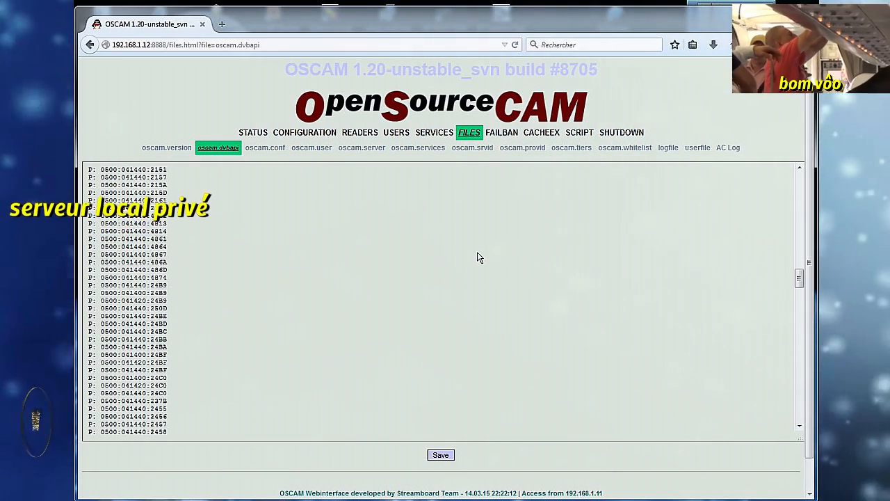
pyautogui.scroll(-6, 477, 258)
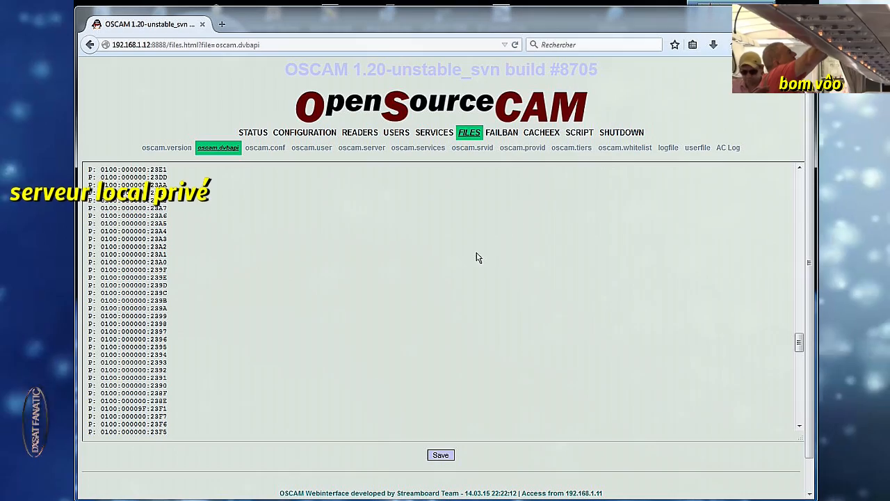
pyautogui.scroll(-3, 477, 258)
pyautogui.scroll(-3, 477, 258)
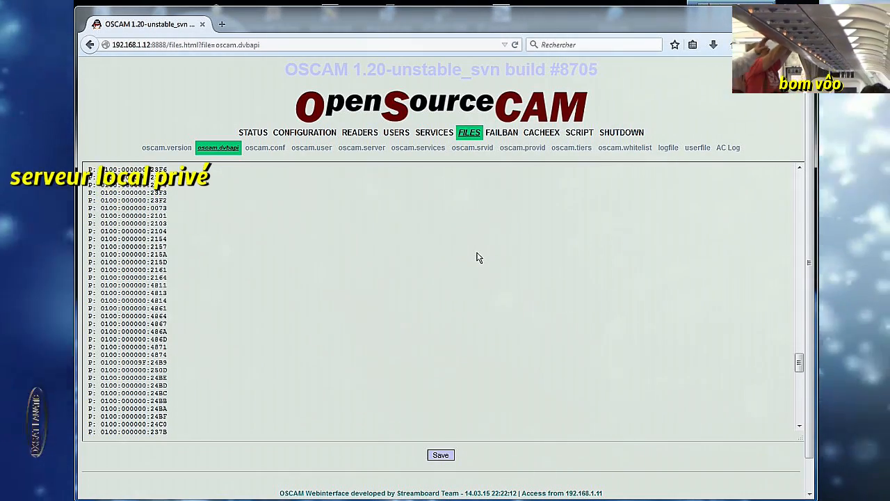
pyautogui.scroll(-3, 459, 249)
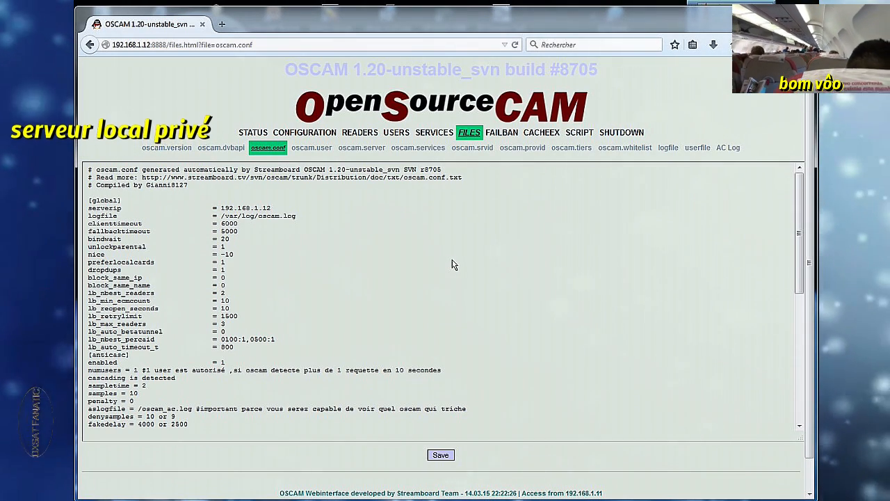
pyautogui.scroll(-5, 452, 264)
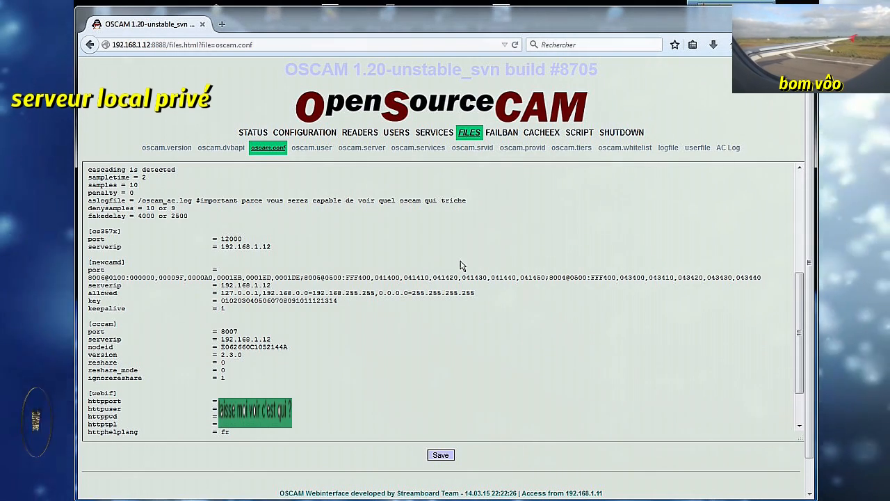
pyautogui.scroll(-3, 462, 264)
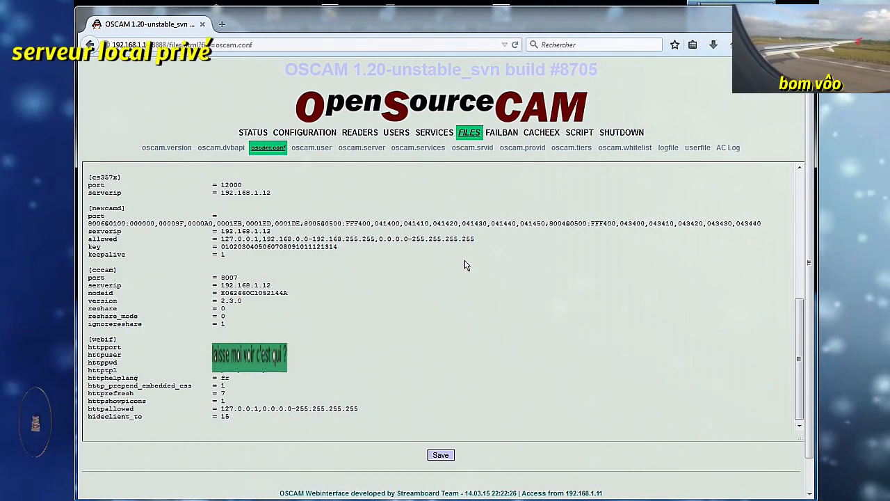
pyautogui.scroll(15, 466, 265)
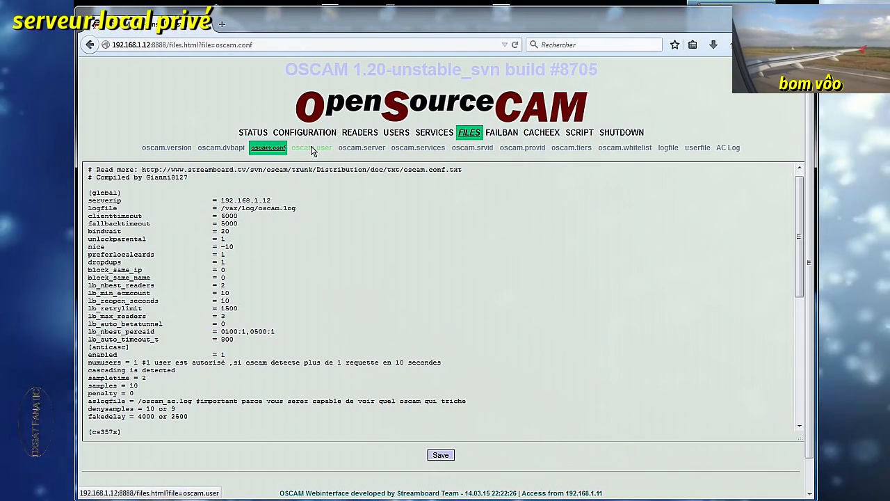
# View oscam.user, then oscam.server, scrolling through the server's reader entries
pyautogui.click(313, 149)
pyautogui.click(365, 150)
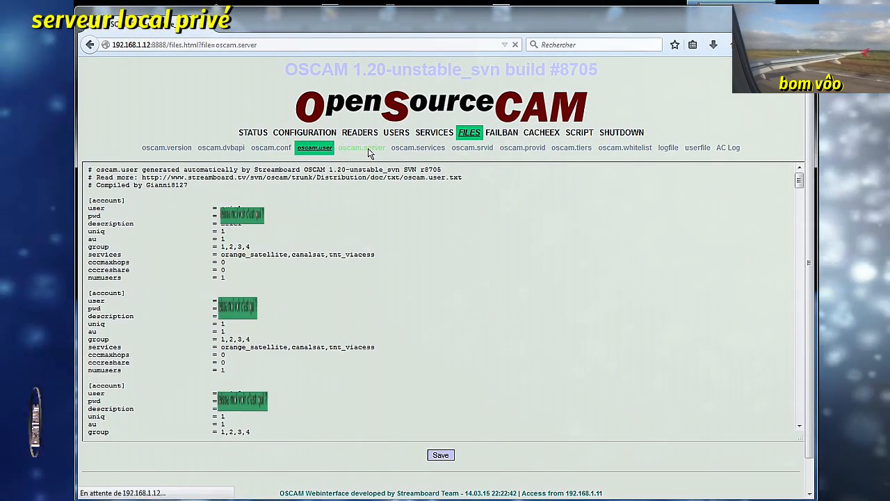
pyautogui.scroll(-5, 414, 282)
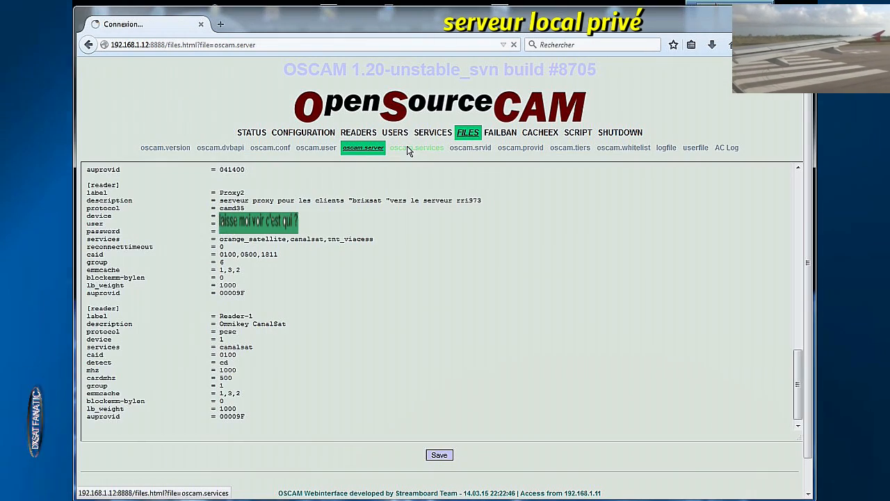
# Navigate FileZilla's remote pane to /usr/local/etc and scroll its oscam file list
pyautogui.click(420, 147)
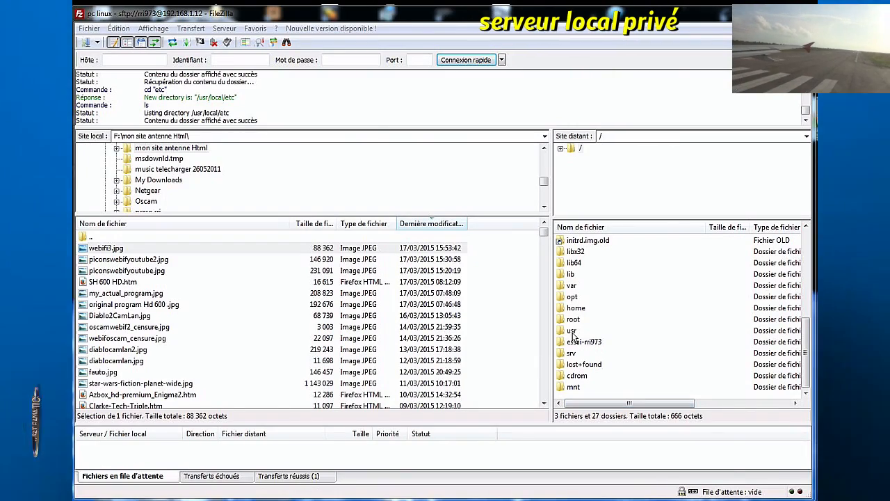
pyautogui.doubleClick(571, 331)
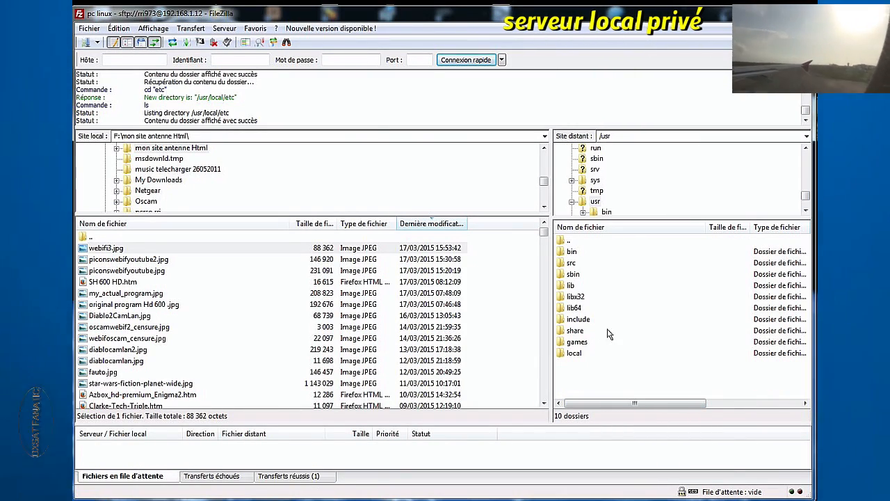
pyautogui.doubleClick(574, 353)
pyautogui.doubleClick(569, 253)
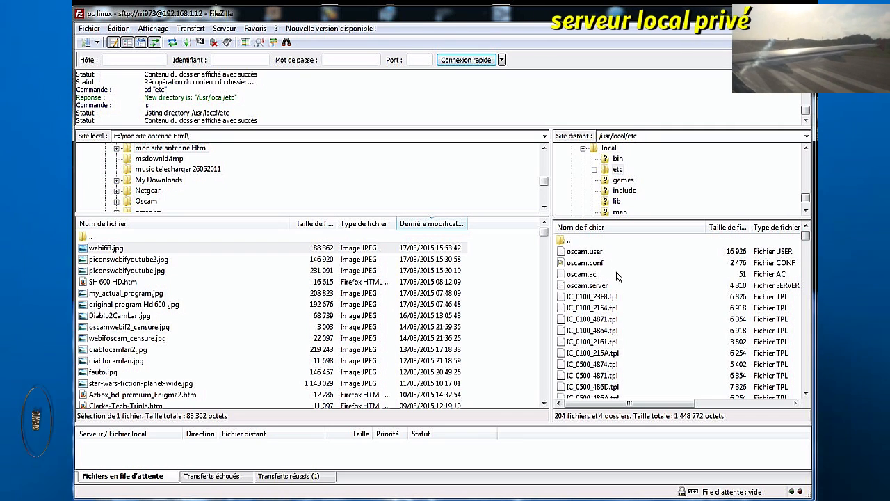
pyautogui.click(805, 394)
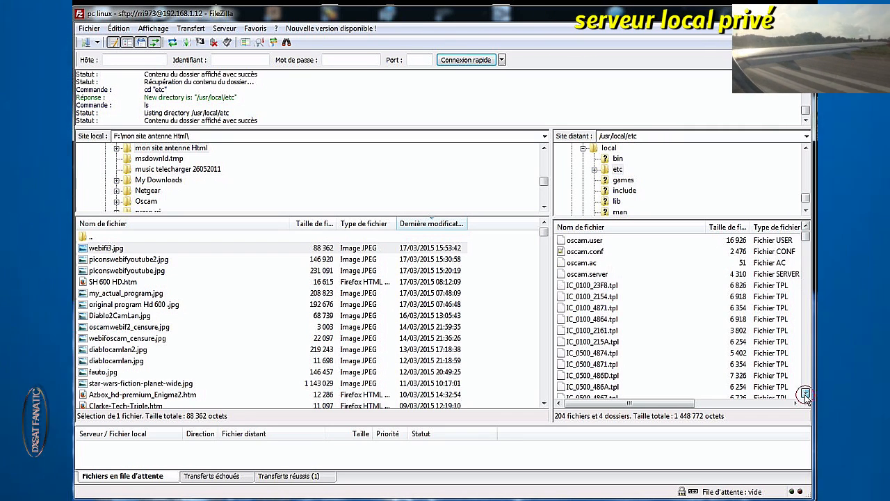
pyautogui.moveTo(806, 238); pyautogui.dragTo(805, 381)
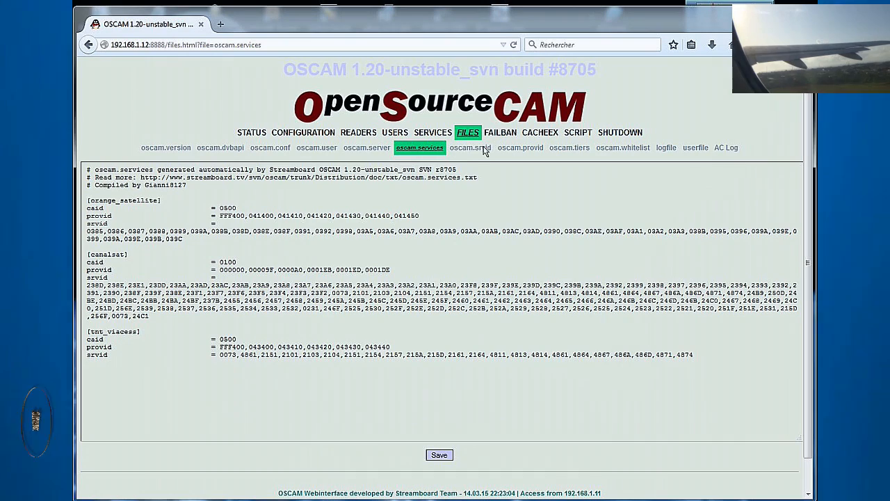
# Scroll through oscam.srvid's OrangeSat, Canalsat and Tnt sat channel entries
pyautogui.click(477, 149)
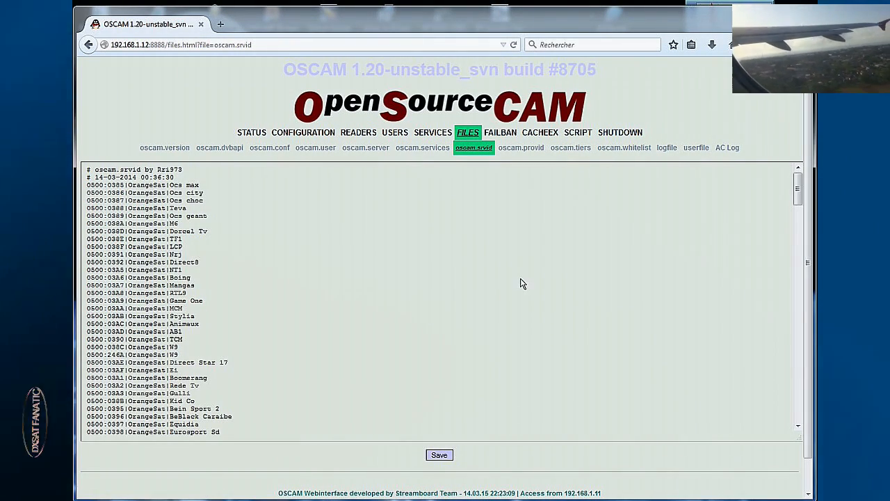
pyautogui.scroll(-15, 525, 280)
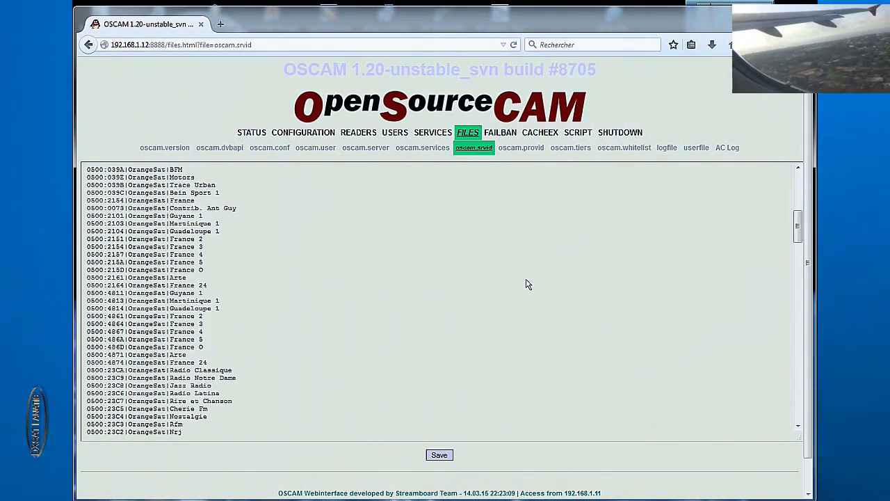
pyautogui.scroll(-11, 529, 281)
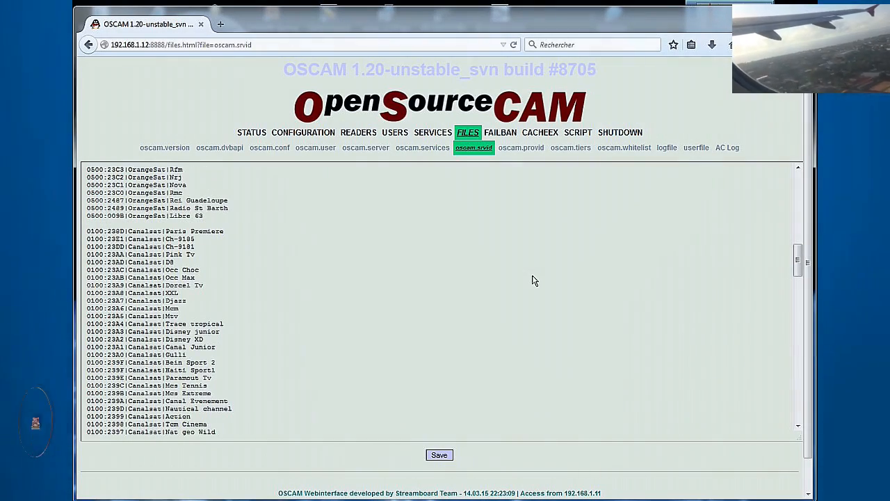
pyautogui.scroll(-12, 534, 282)
pyautogui.scroll(-10, 535, 280)
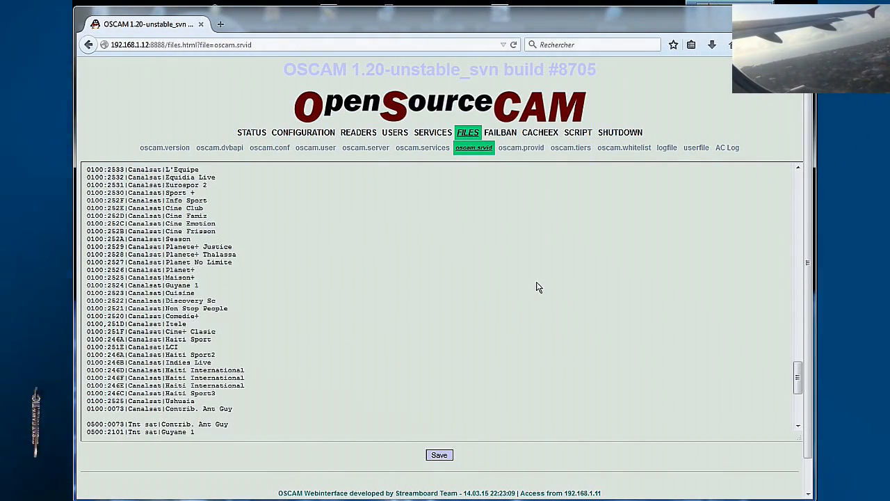
pyautogui.scroll(-8, 538, 282)
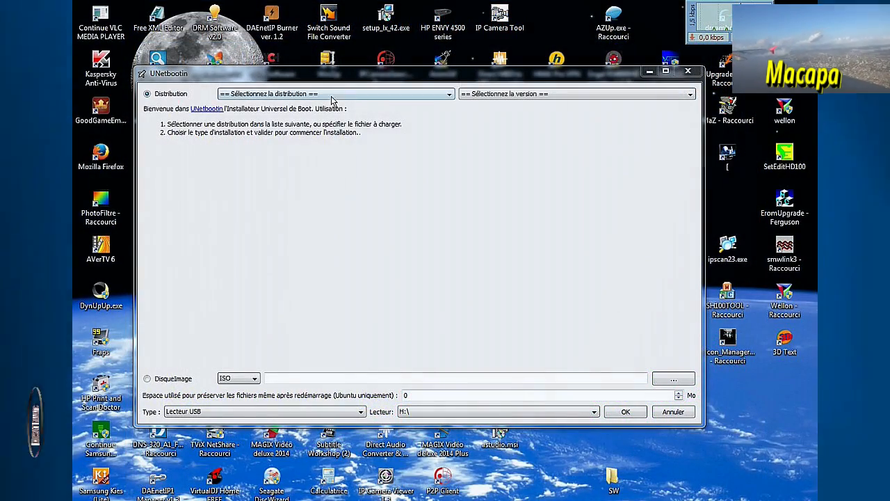
# Pick Ubuntu 14.04_Live for USB drive H:\ in UNetbootin and start downloading it
pyautogui.click(450, 96)
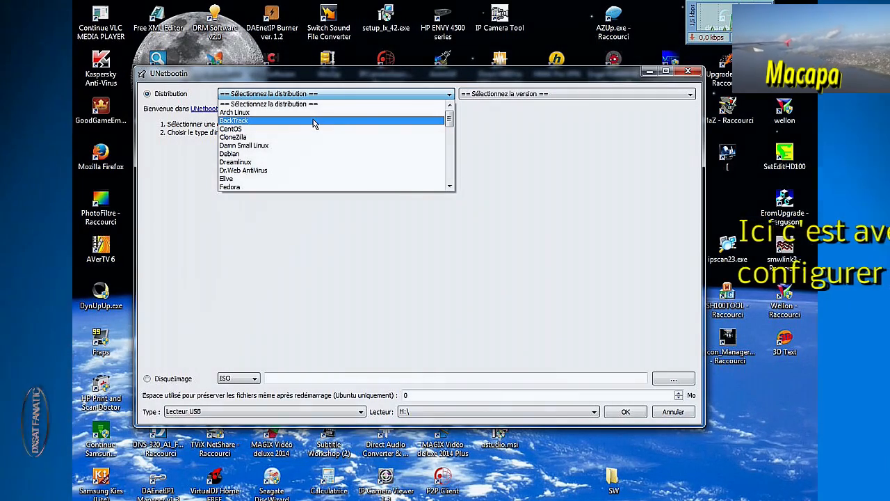
pyautogui.click(449, 185)
pyautogui.click(450, 186)
pyautogui.click(449, 186)
pyautogui.click(449, 186)
pyautogui.click(450, 186)
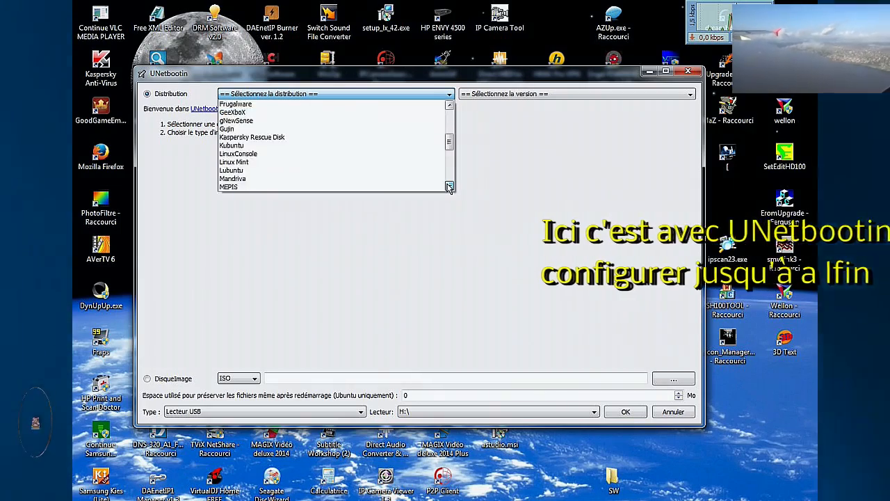
pyautogui.click(450, 186)
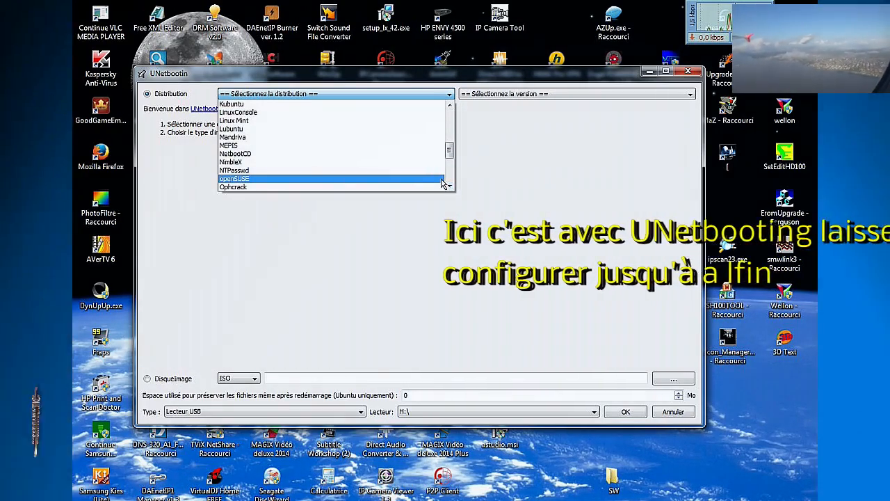
pyautogui.click(450, 174)
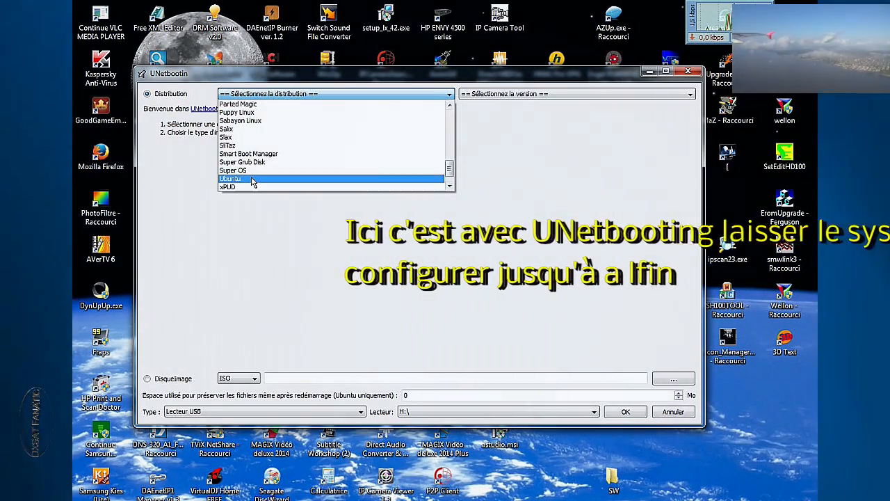
pyautogui.click(252, 181)
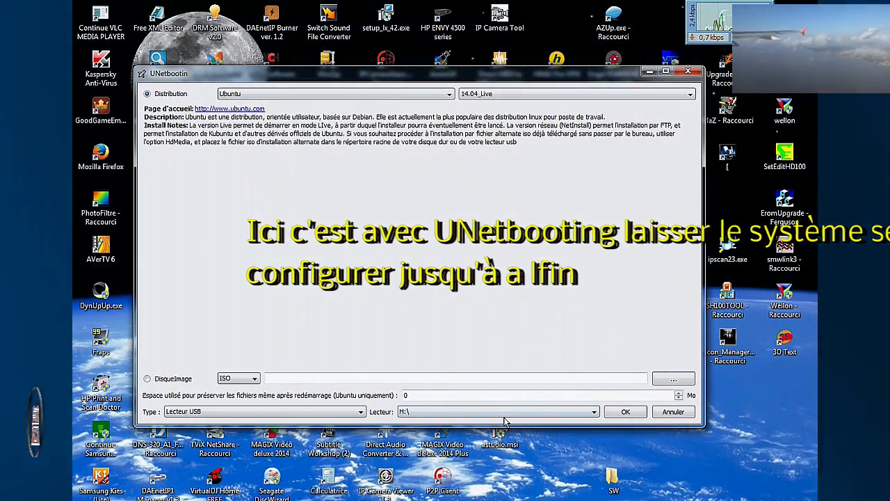
pyautogui.click(625, 412)
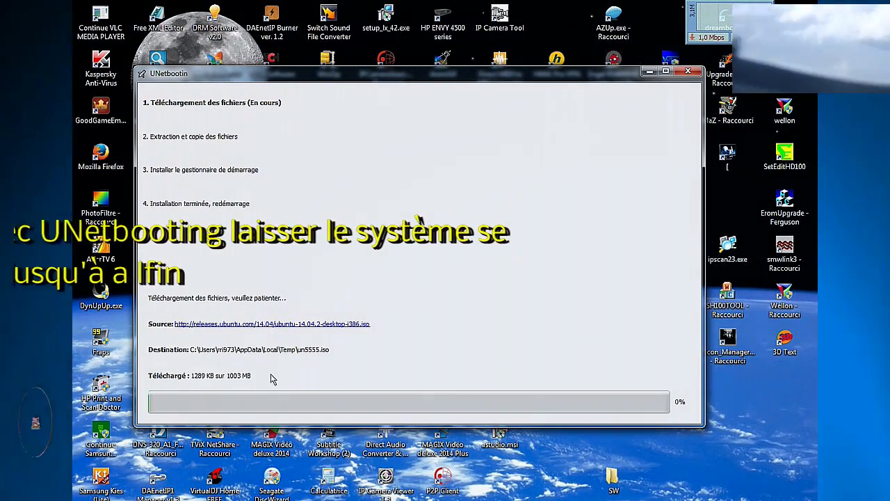
# Check the hidden notification-area icons while UNetbootin finishes downloading and begins extracting files
pyautogui.click(634, 500)
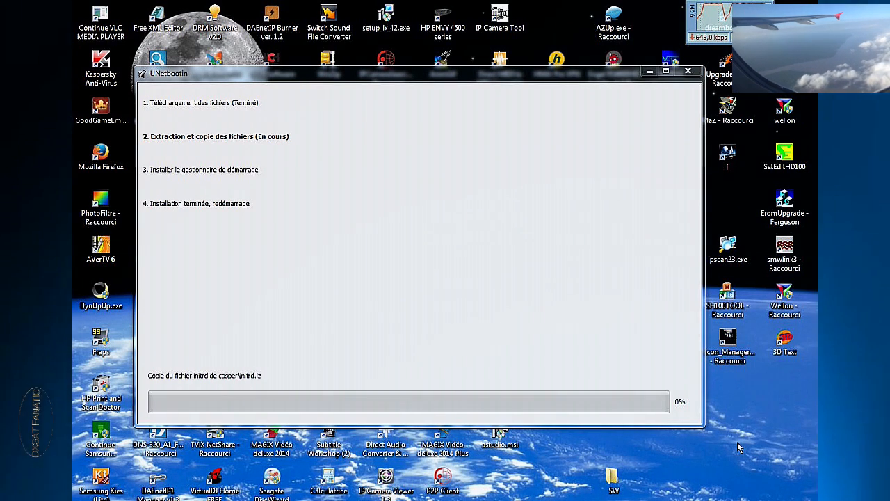
pyautogui.click(634, 500)
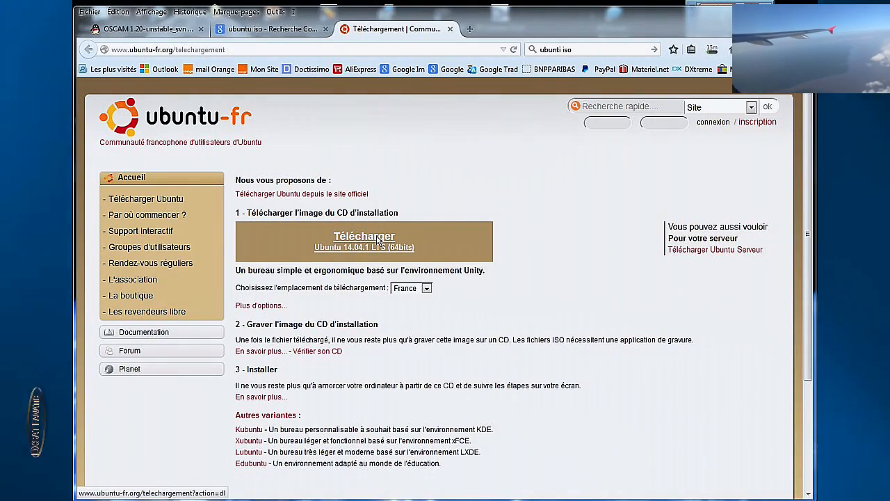
# Save the Ubuntu 14.04.1 LTS 64-bit ISO from ubuntu-fr and cancel the duplicate (1).iso download
pyautogui.click(378, 238)
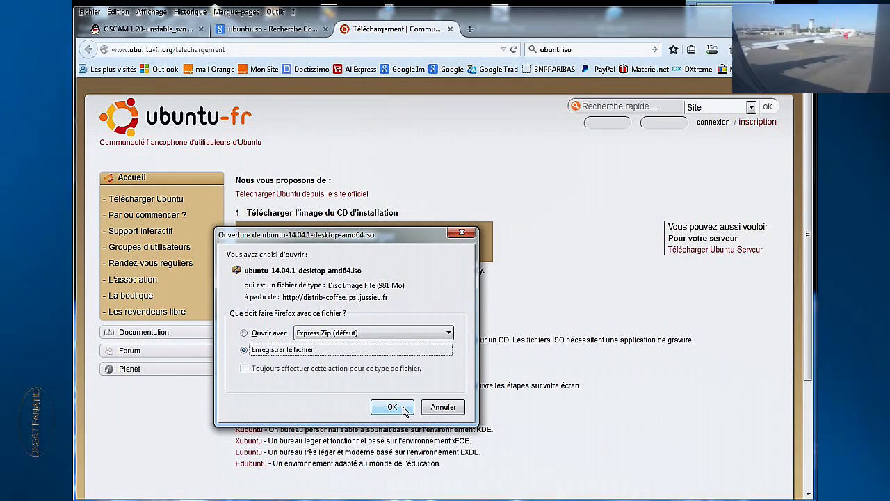
pyautogui.click(404, 409)
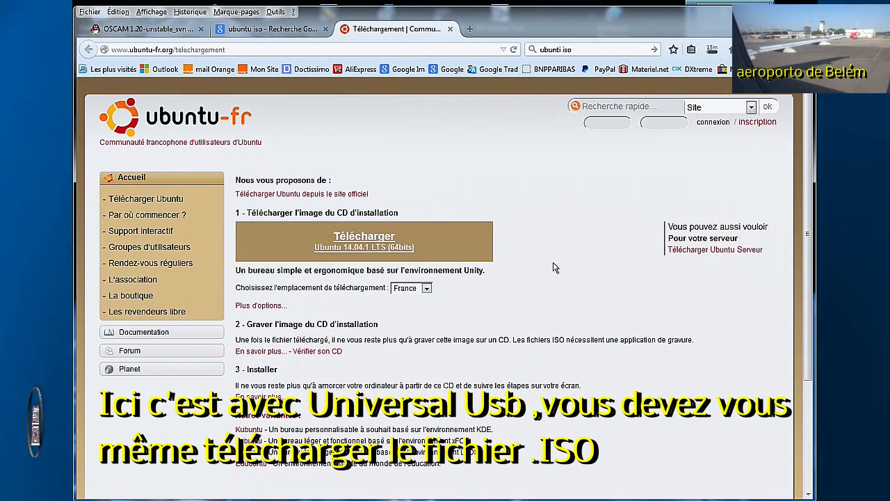
pyautogui.click(712, 50)
pyautogui.click(703, 90)
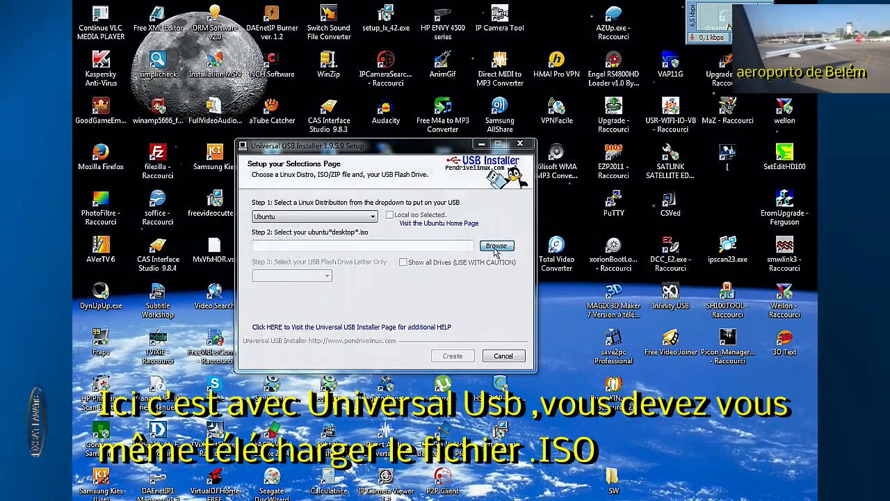
# Select ubuntu-14.04.1-desktop-amd64.iso from Téléchargements as the source ISO
pyautogui.click(494, 247)
pyautogui.click(335, 262)
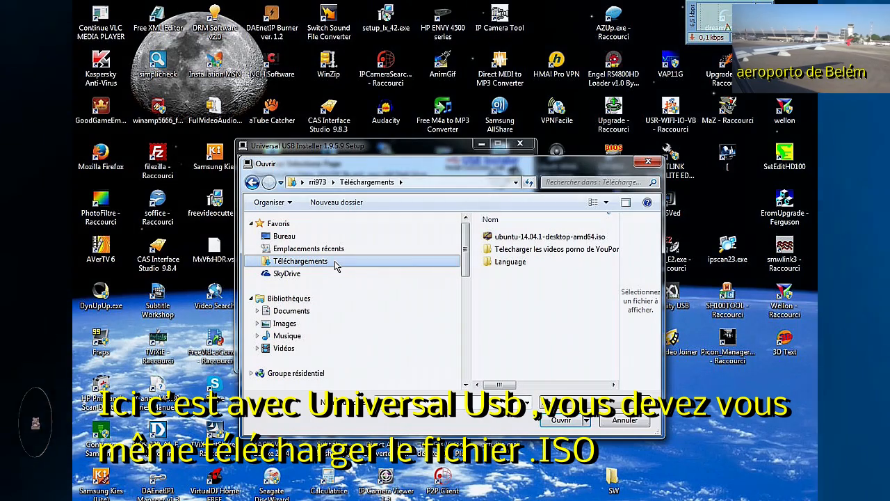
pyautogui.click(537, 238)
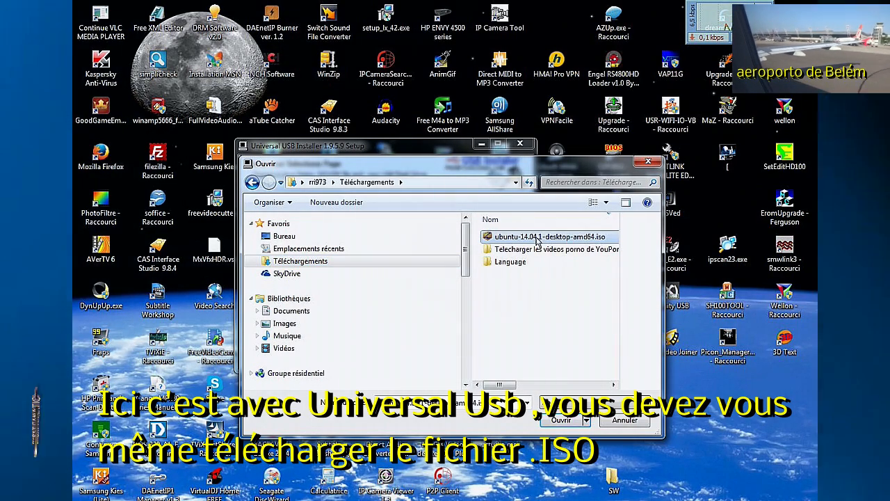
pyautogui.click(560, 421)
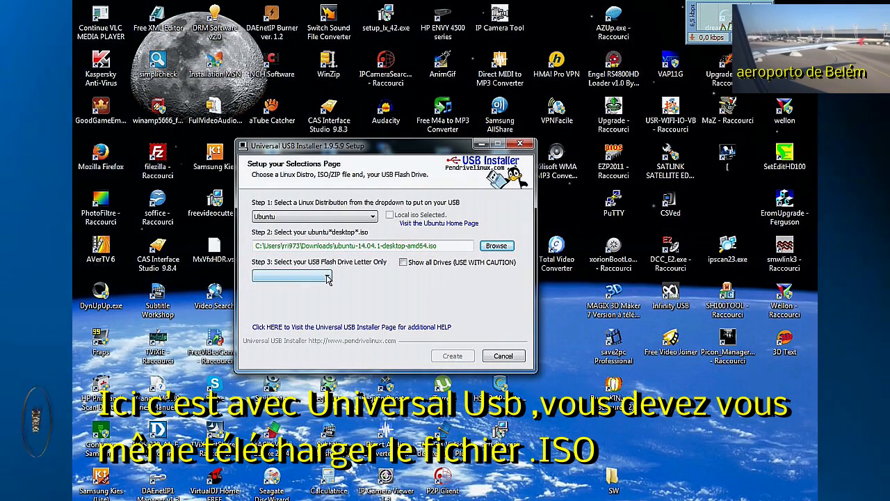
# Target the 7GB H:\ drive, then create the bootable USB and confirm overwriting it
pyautogui.click(328, 277)
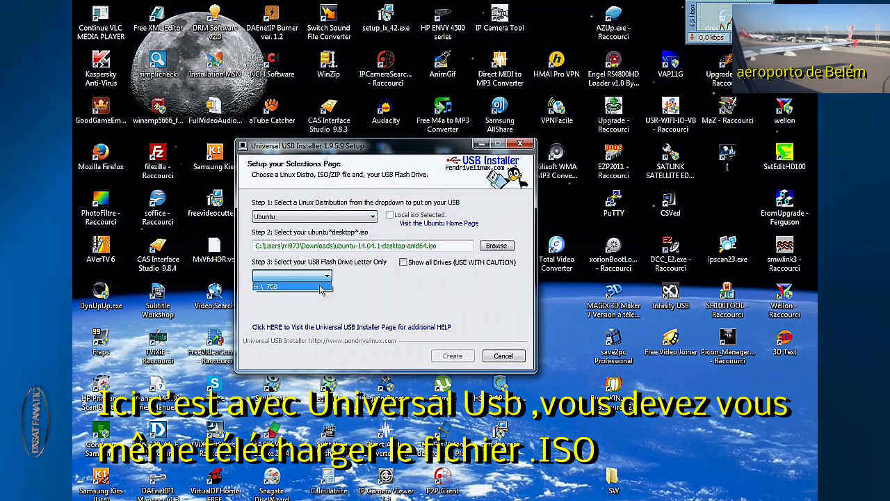
pyautogui.click(321, 288)
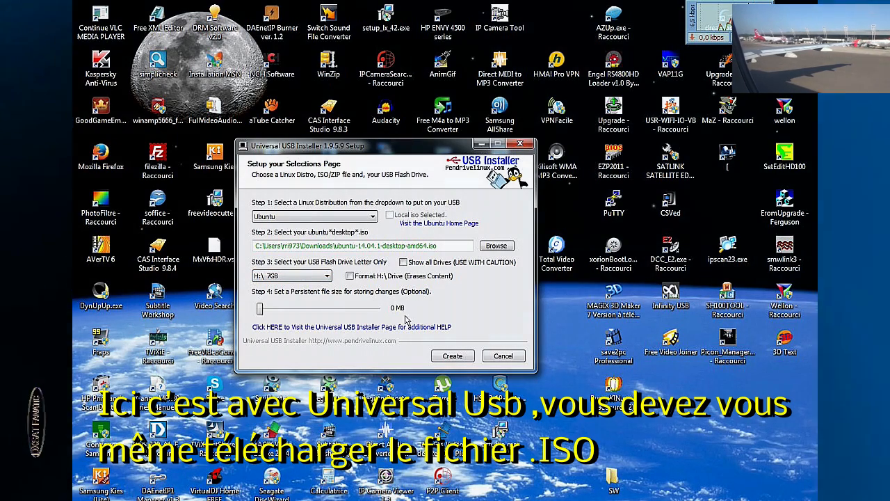
pyautogui.click(451, 357)
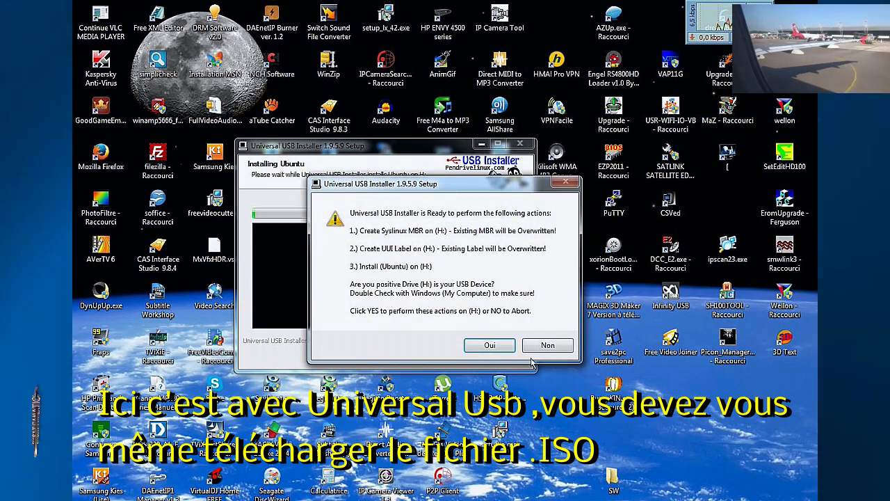
pyautogui.click(490, 345)
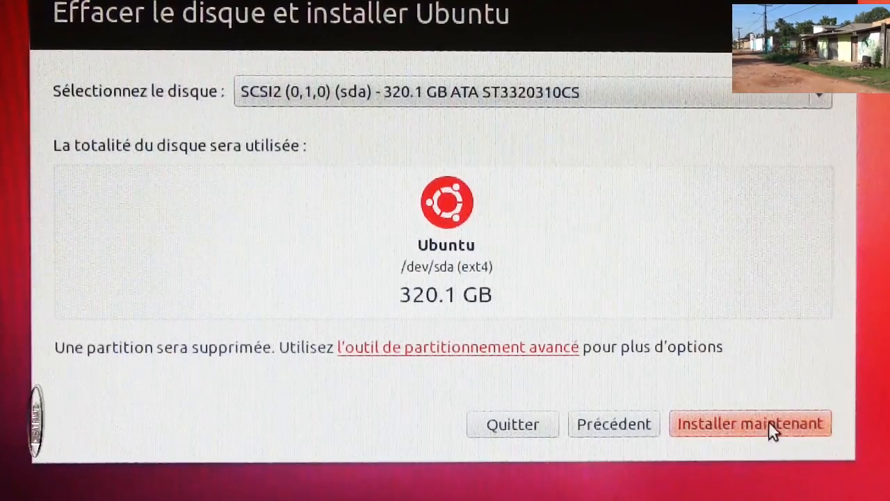
# Install Ubuntu by erasing the whole 320.1 GB disk
pyautogui.click(767, 420)
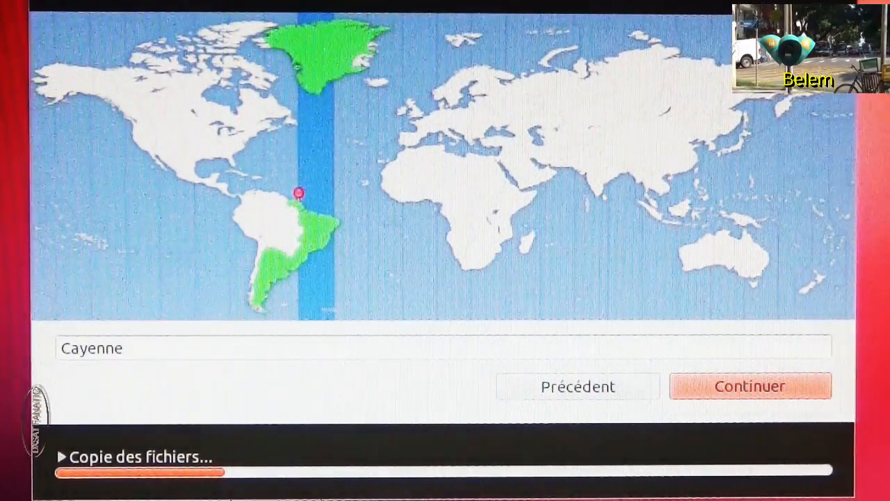
# Accept the Cayenne time zone, enter name, user name and password, enable automatic login, and continue
pyautogui.press('Return')
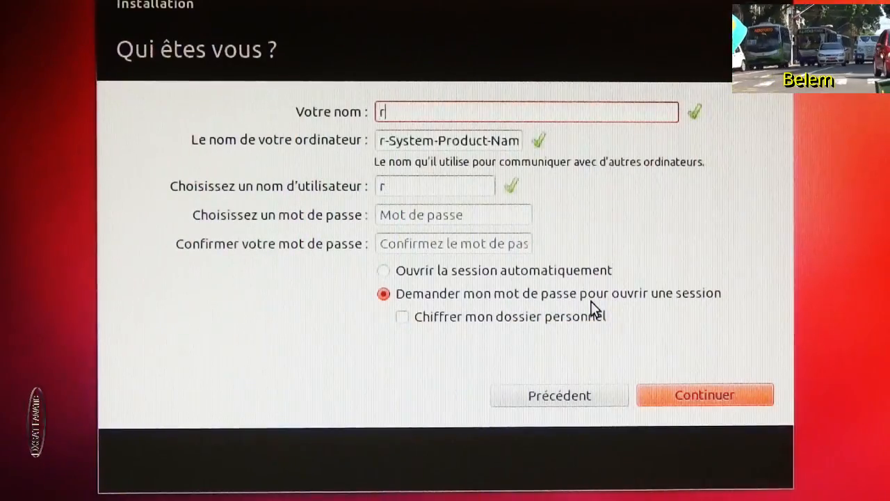
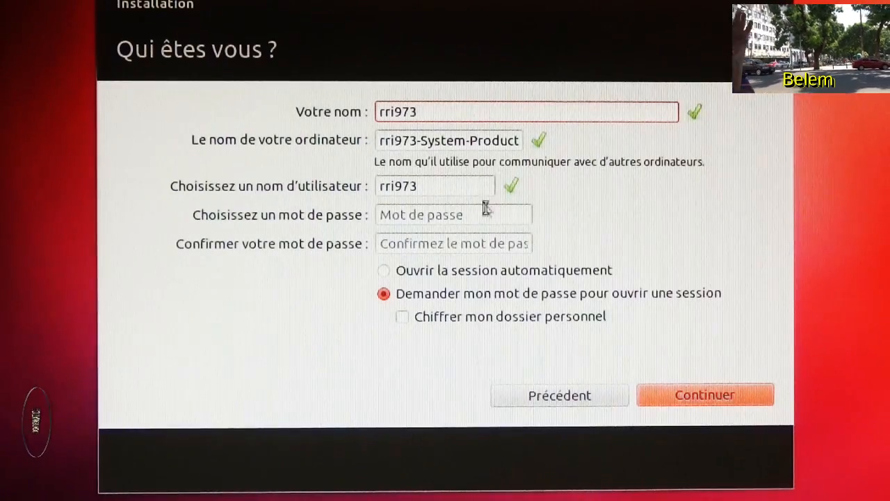
pyautogui.click(442, 217)
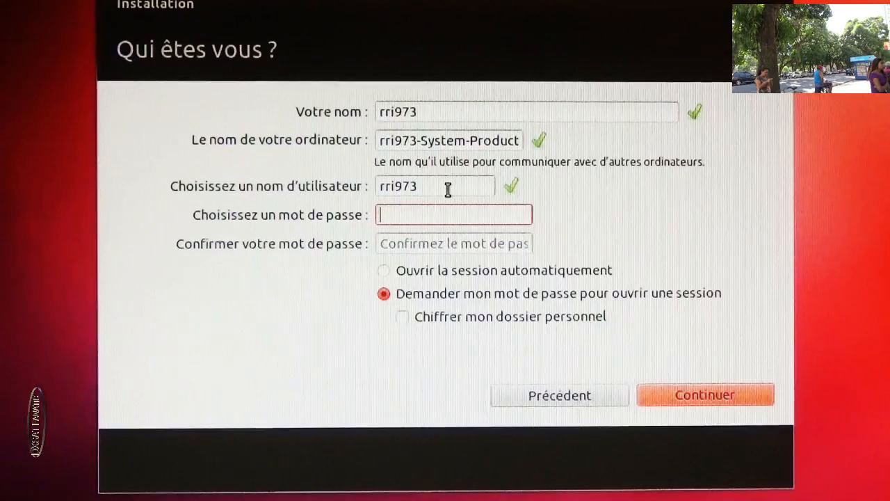
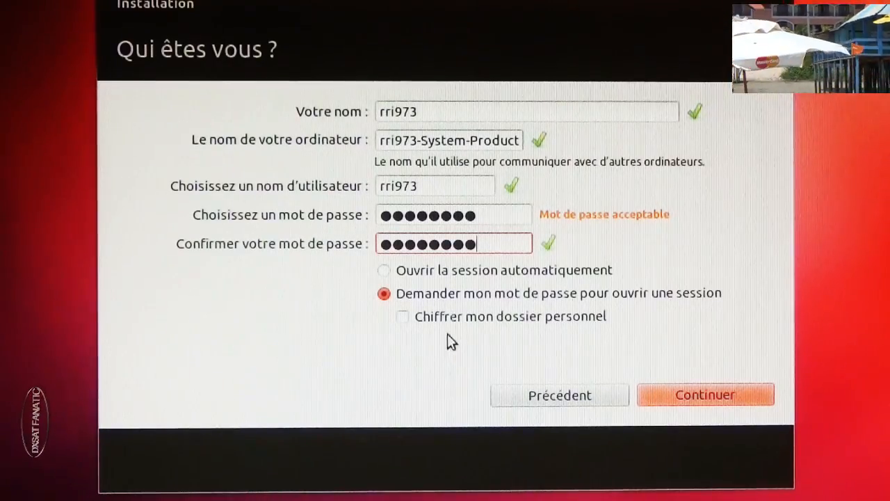
pyautogui.click(384, 272)
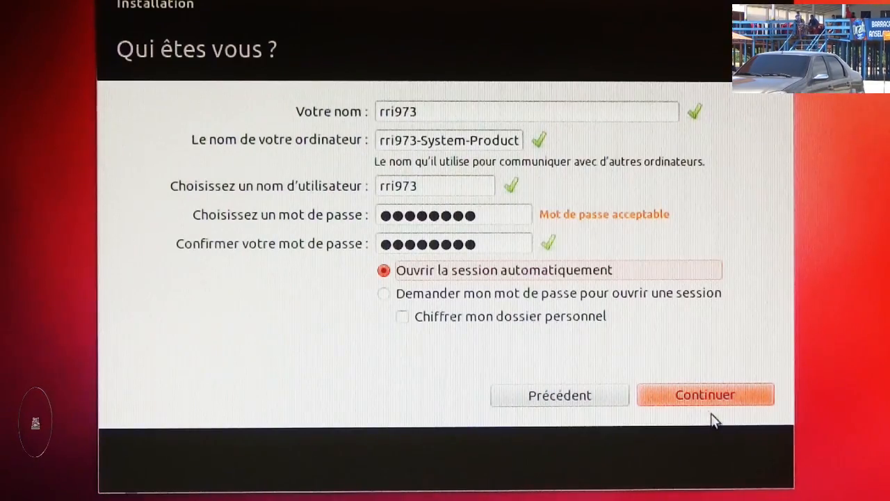
pyautogui.click(701, 402)
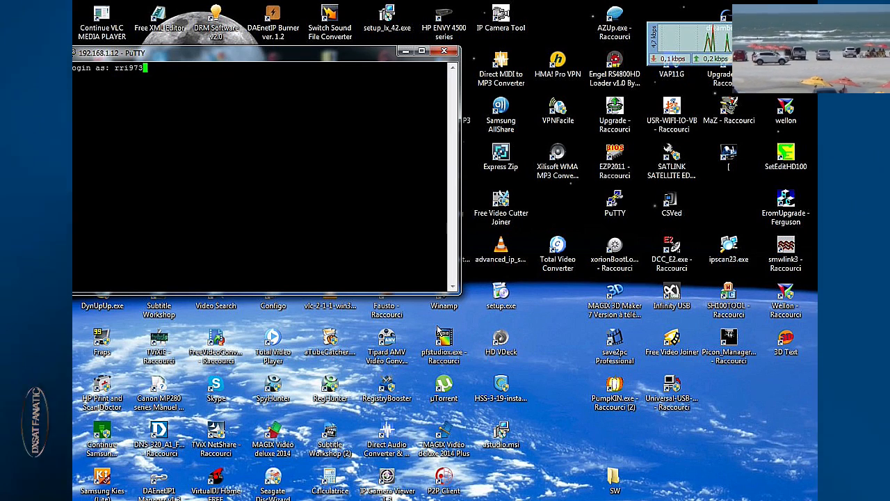
# Log into the Ubuntu PC in PuTTY, become root with sudo -i, and begin typing apt-get install
pyautogui.press('Return')
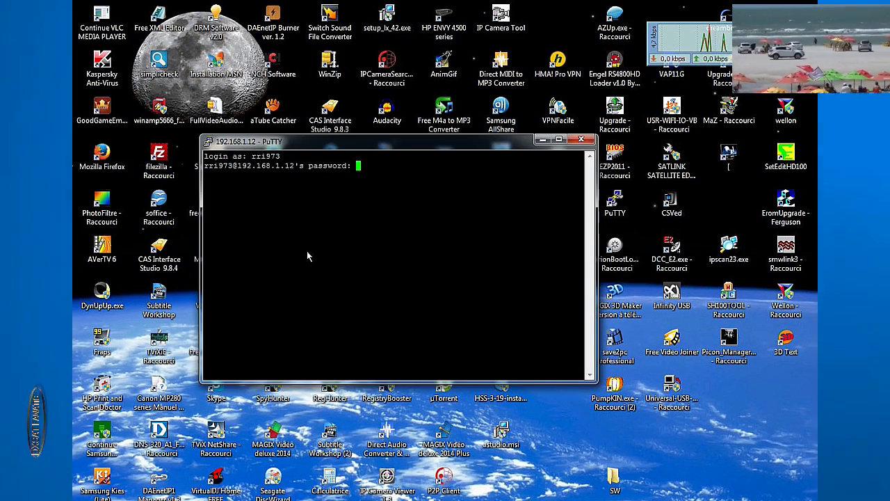
pyautogui.press('Return')
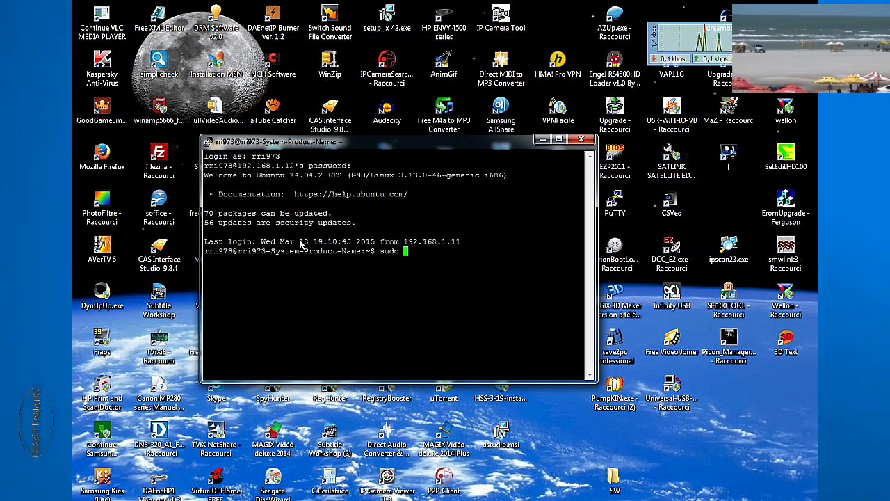
pyautogui.press('Return')
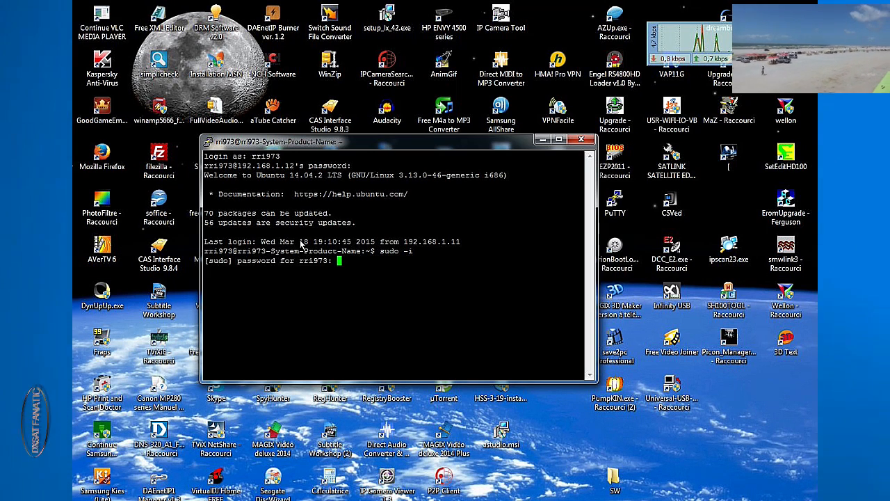
pyautogui.press('Return')
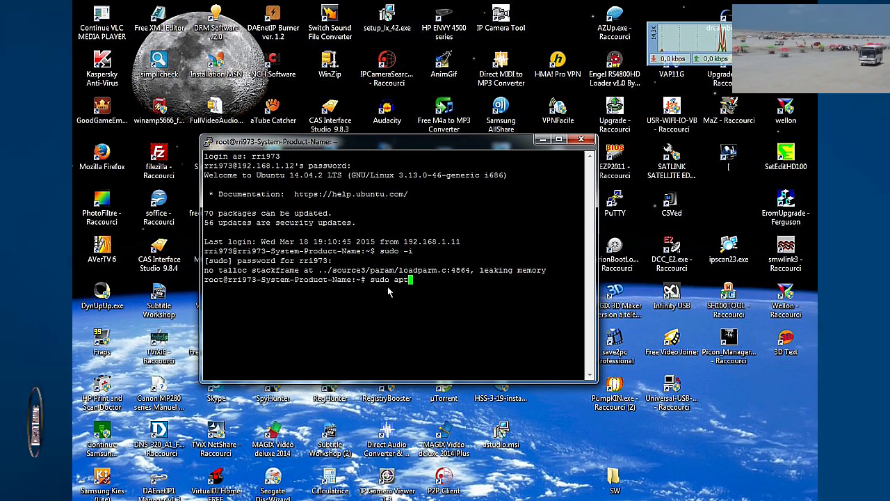
pyautogui.write('-get')
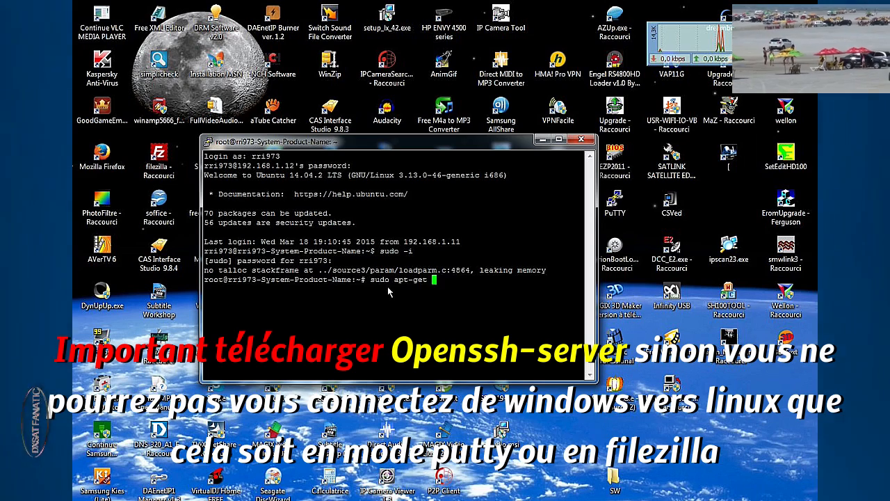
pyautogui.write(' install')
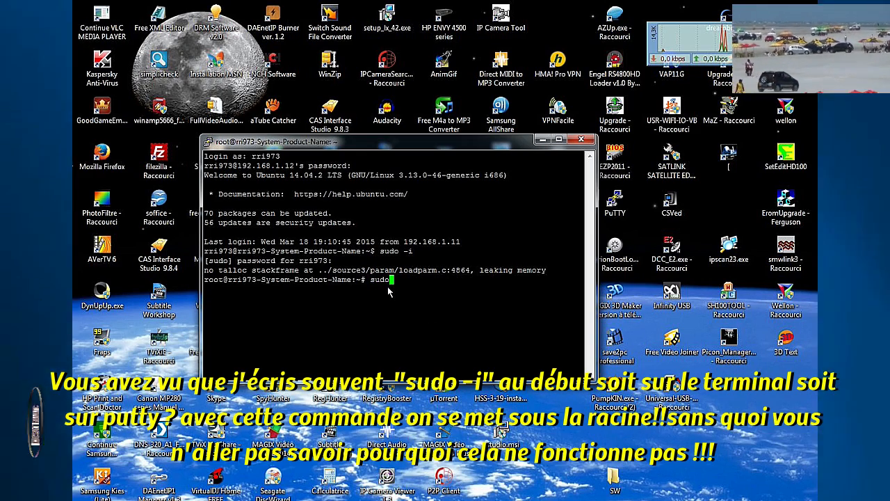
pyautogui.write('apt-')
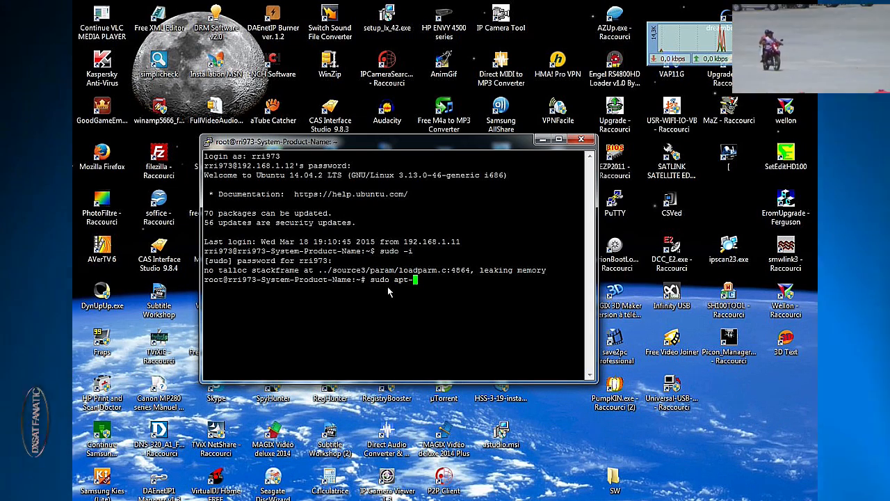
pyautogui.write('get')
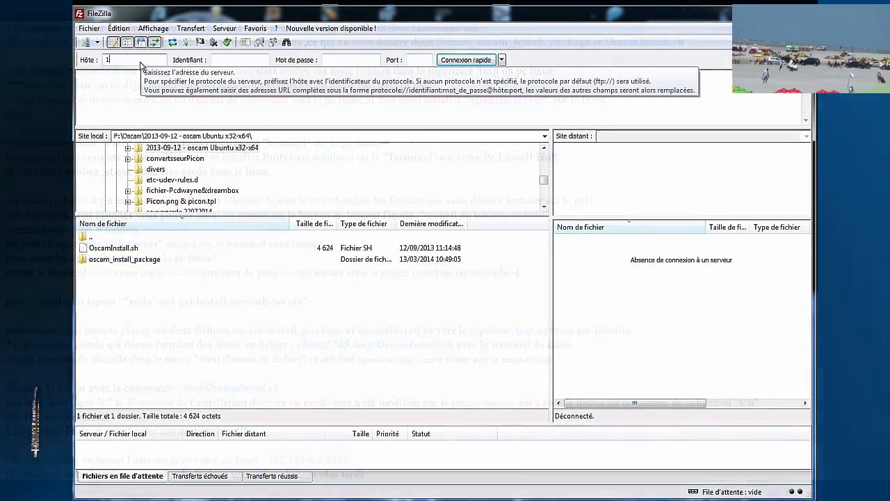
# Quick-connect FileZilla to host 192.168.1.12 on port 22 with the user login and password
pyautogui.write('192')
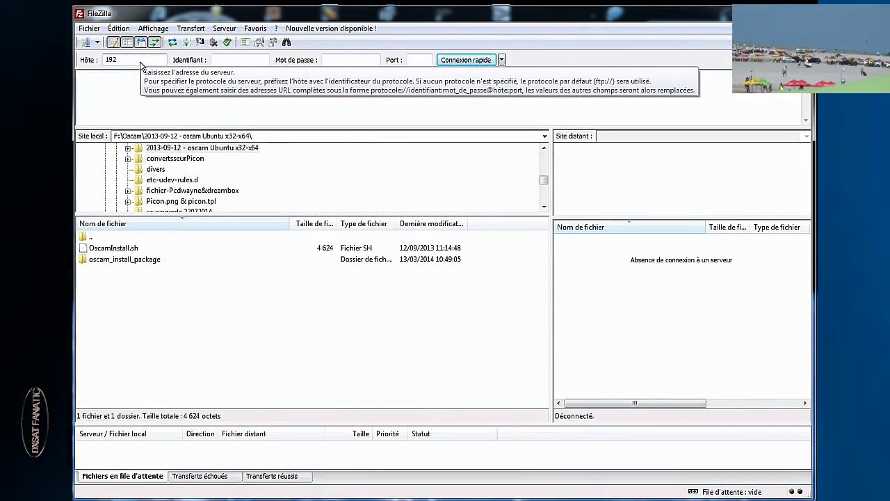
pyautogui.write('.168')
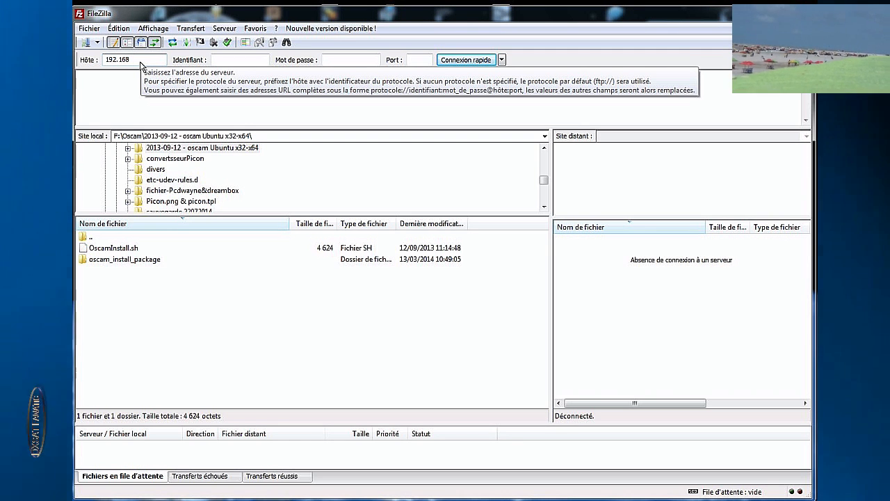
pyautogui.write('.1.12')
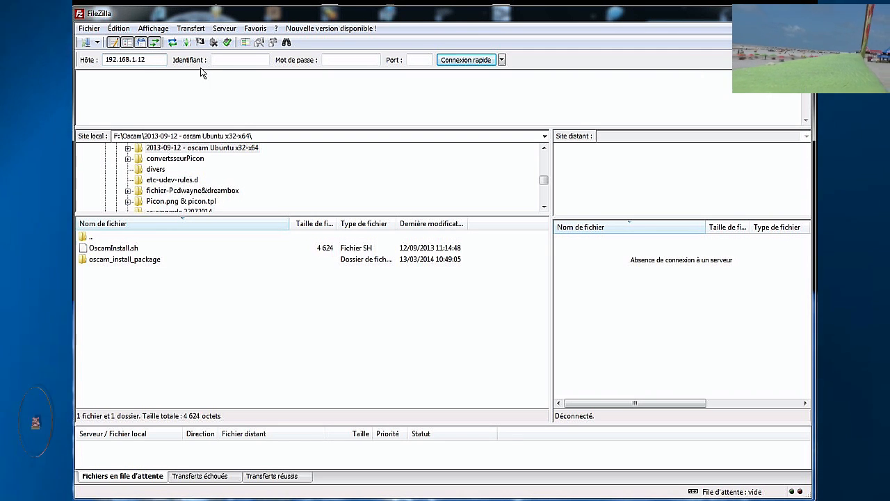
pyautogui.click(215, 60)
pyautogui.write('r')
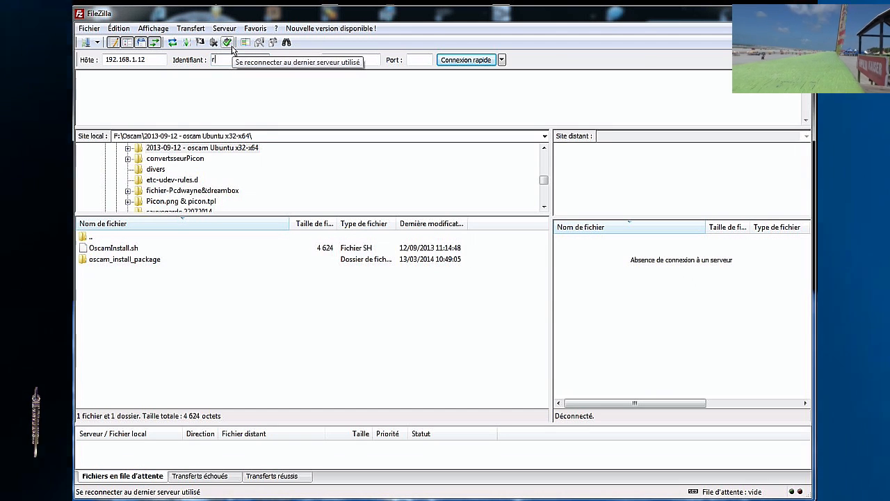
pyautogui.write('o')
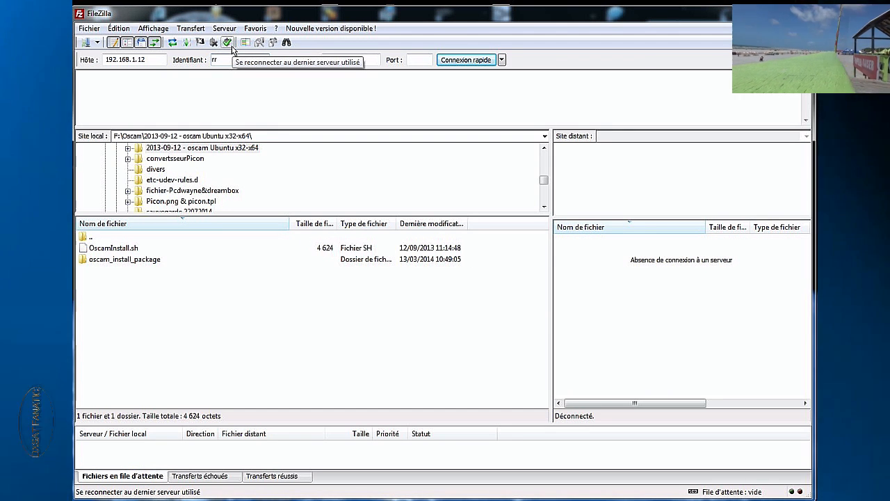
pyautogui.write('ot')
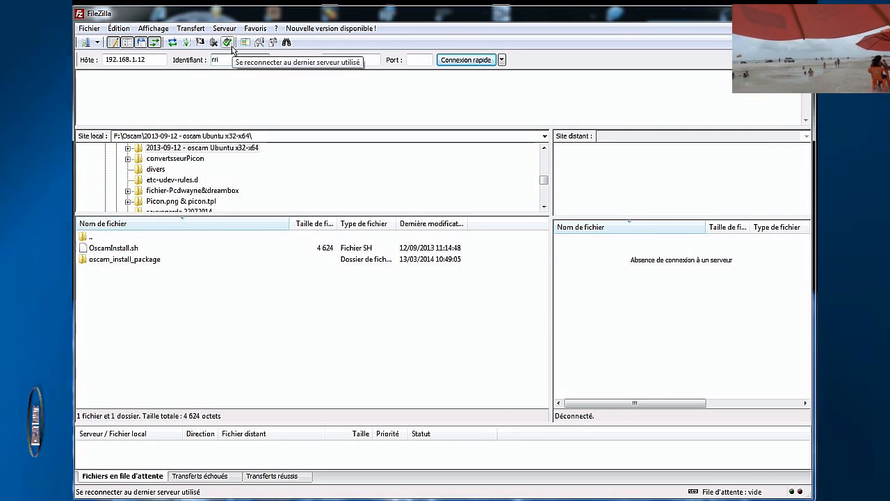
pyautogui.write('73')
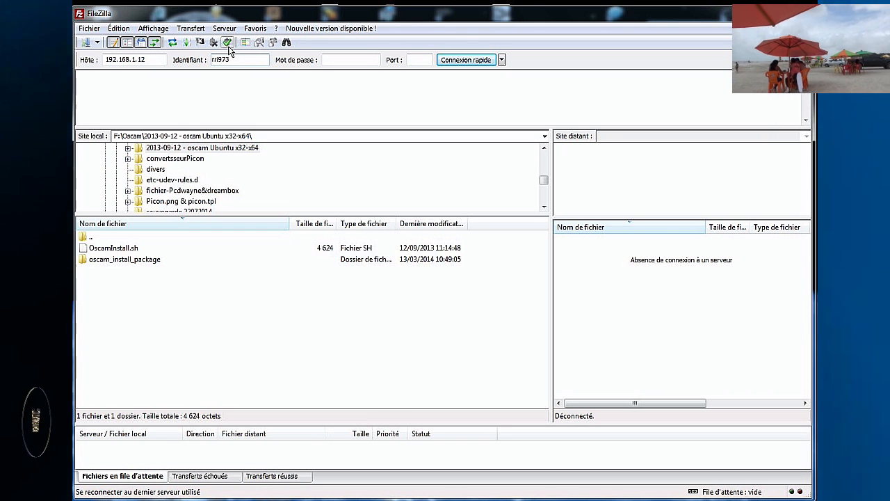
pyautogui.click(328, 60)
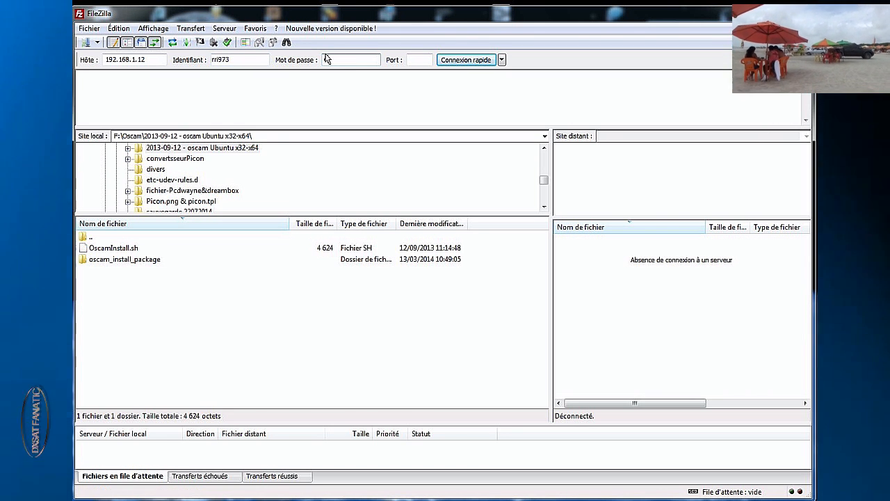
pyautogui.write('•••••••')
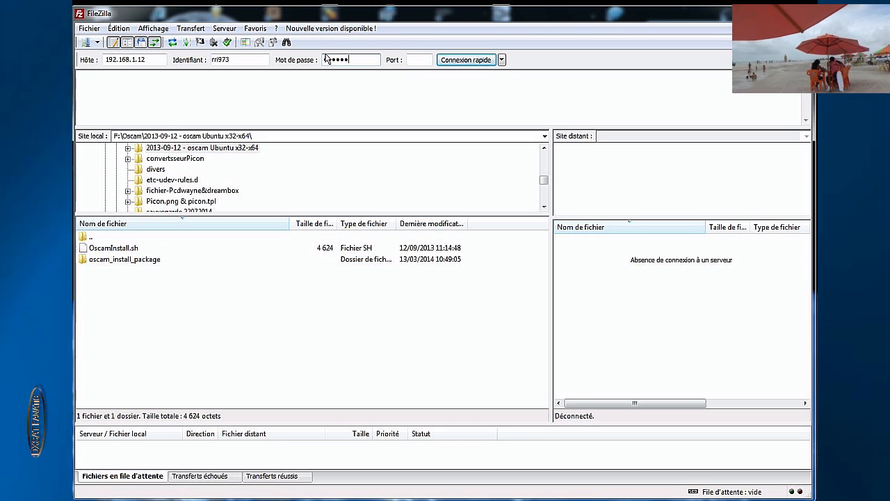
pyautogui.click(429, 63)
pyautogui.write('22')
pyautogui.click(443, 64)
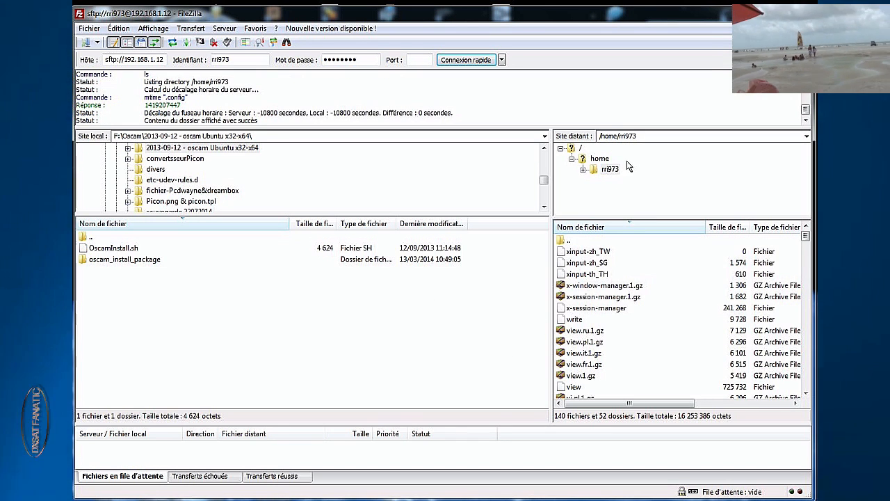
# Upload OscamInstall.sh and the oscam_install_package folder into the remote /tmp folder
pyautogui.click(580, 148)
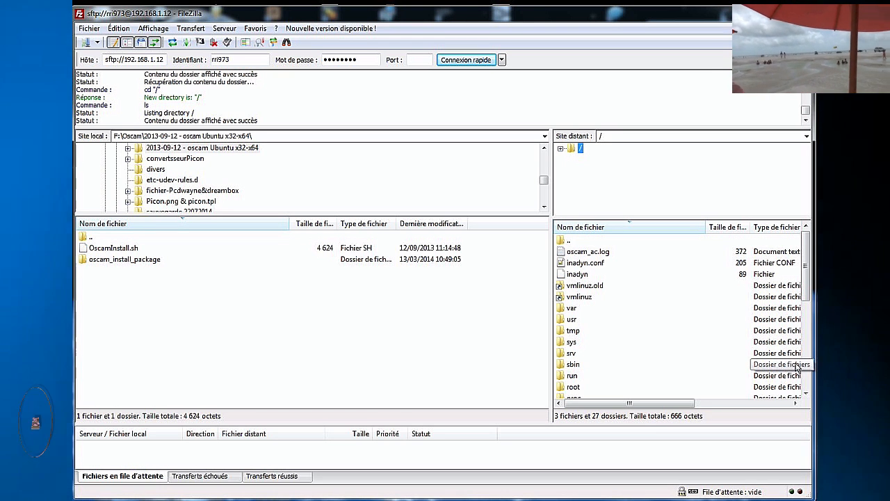
pyautogui.doubleClick(573, 331)
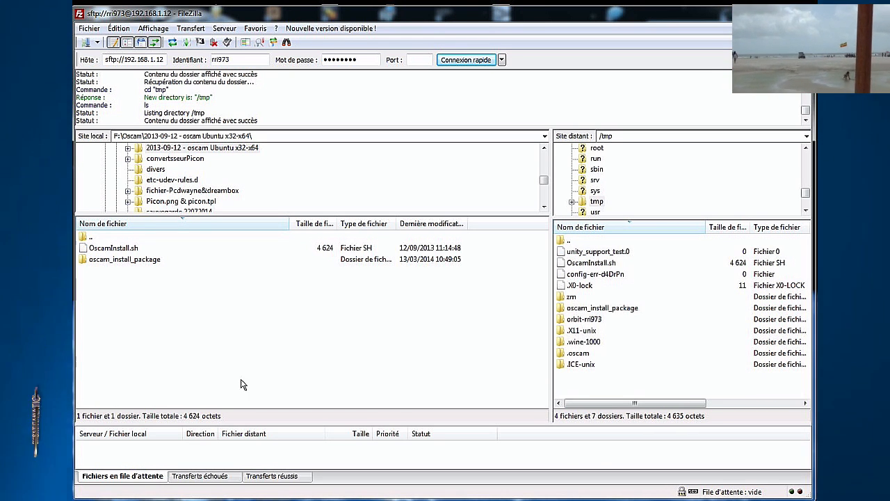
pyautogui.click(125, 249)
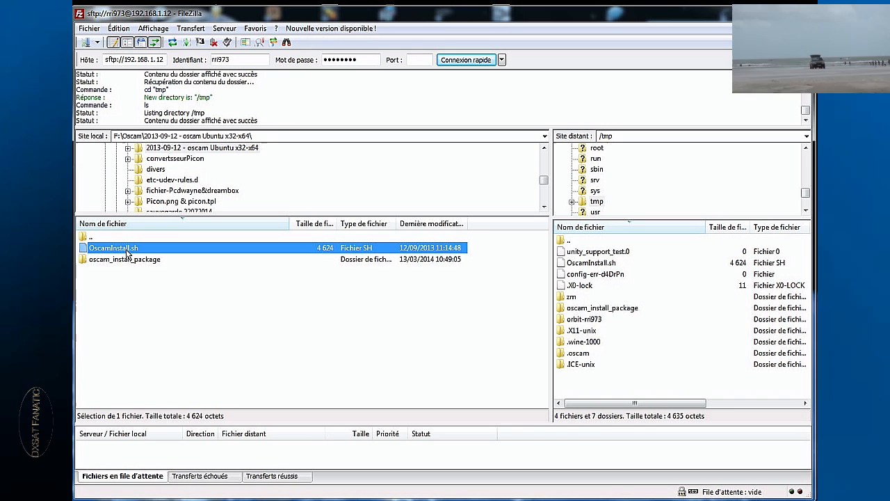
pyautogui.keyDown('ctrl'); pyautogui.click(130, 262); pyautogui.keyUp('ctrl')
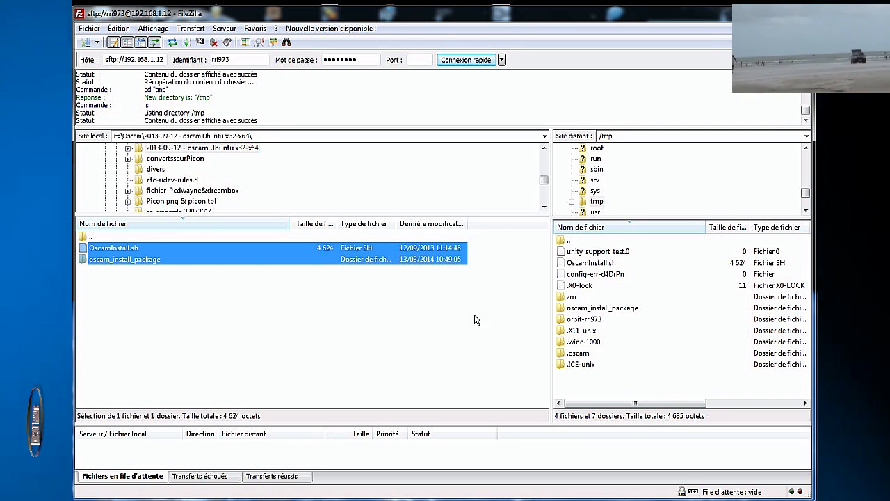
pyautogui.moveTo(584, 382); pyautogui.dragTo(584, 381)
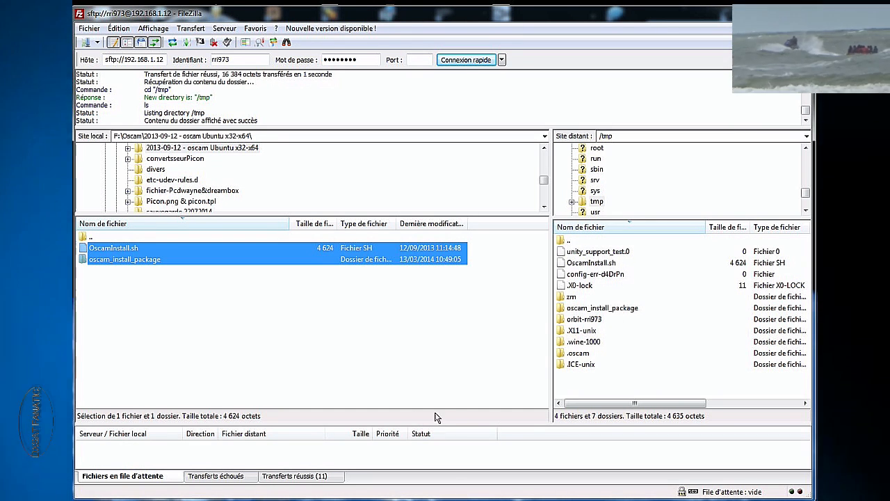
pyautogui.click(635, 500)
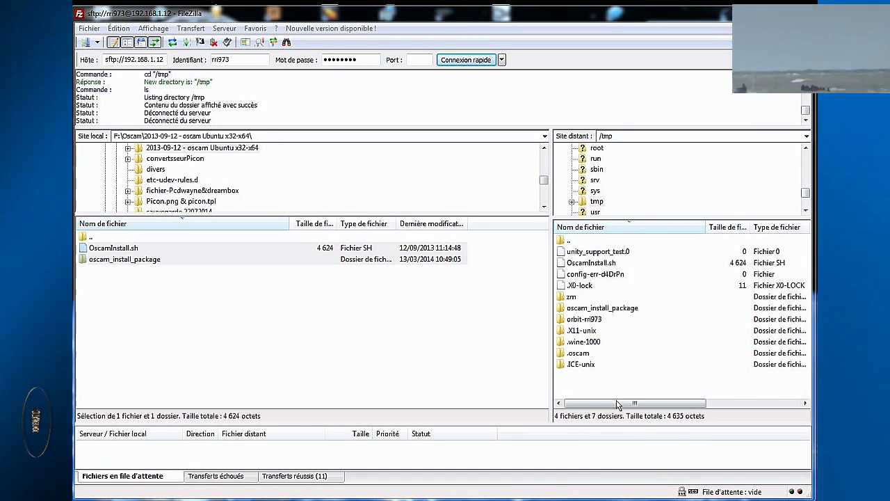
pyautogui.click(590, 267)
# Set OscamInstall.sh permissions to numeric value 755 in the file permissions dialog
pyautogui.rightClick(590, 267)
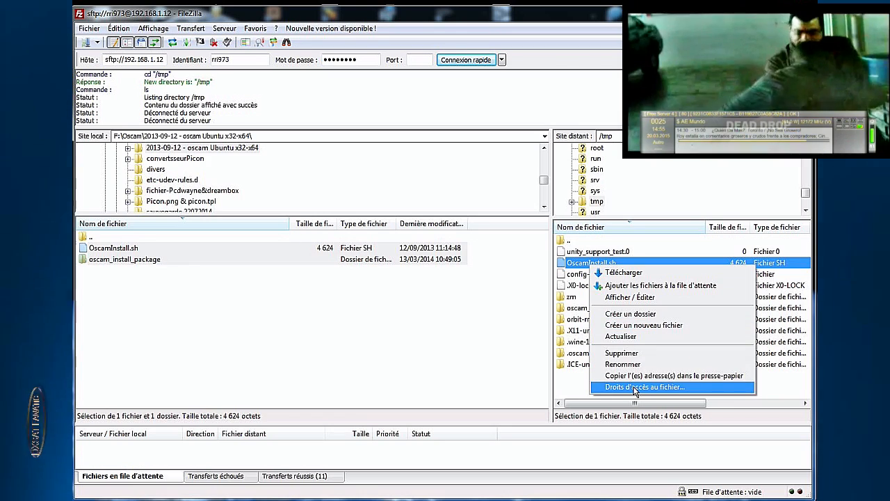
pyautogui.click(635, 390)
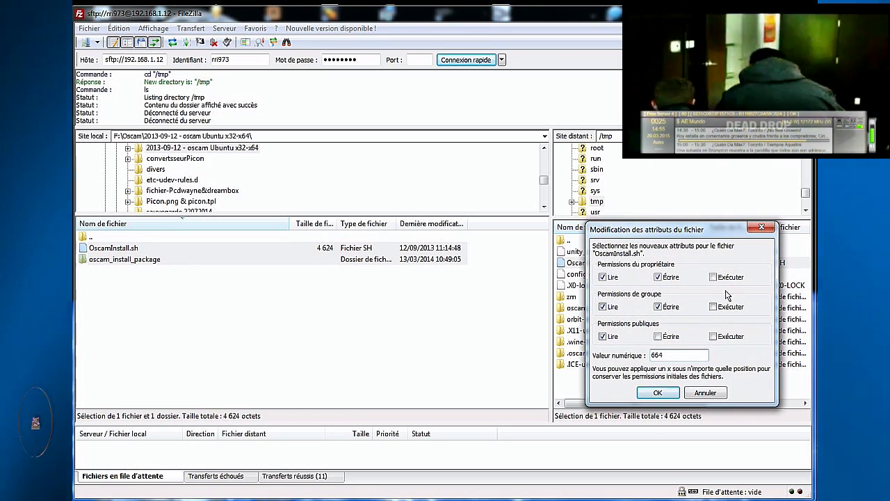
pyautogui.click(713, 277)
pyautogui.click(713, 307)
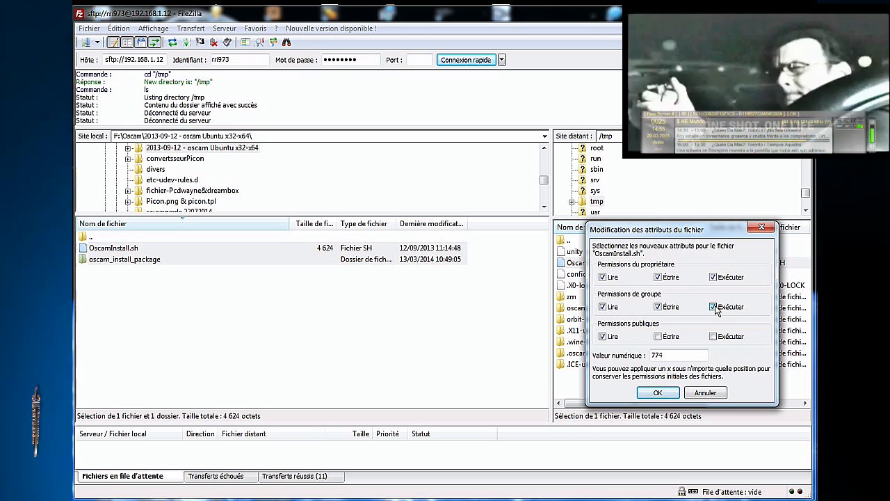
pyautogui.click(660, 338)
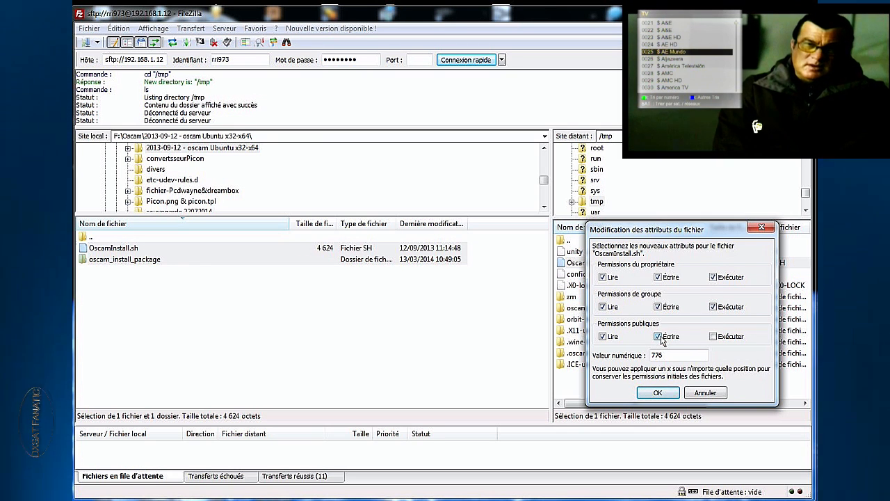
pyautogui.click(715, 338)
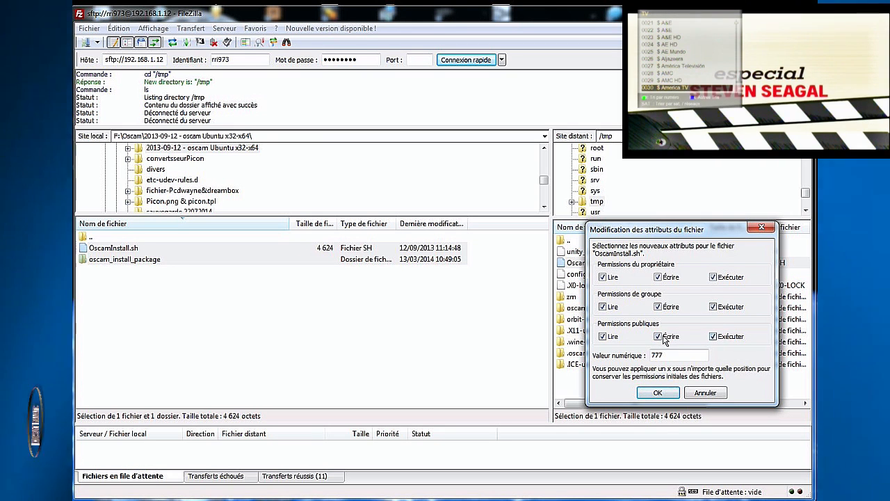
pyautogui.doubleClick(664, 356)
pyautogui.write('755')
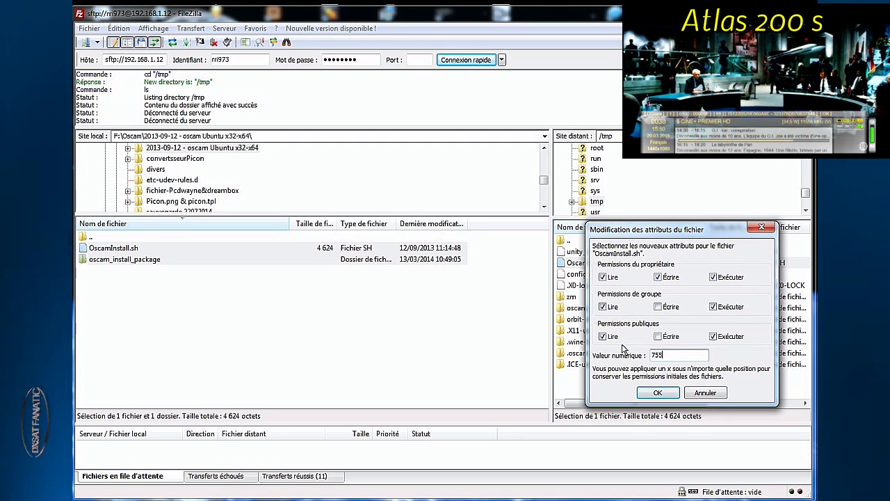
pyautogui.click(655, 394)
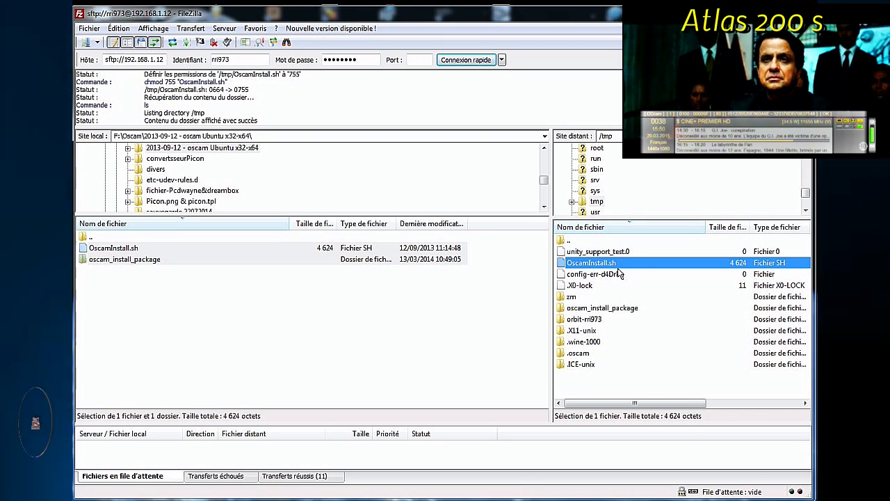
# Reopen the script's permissions and confirm 755 is applied
pyautogui.rightClick(617, 262)
pyautogui.click(652, 381)
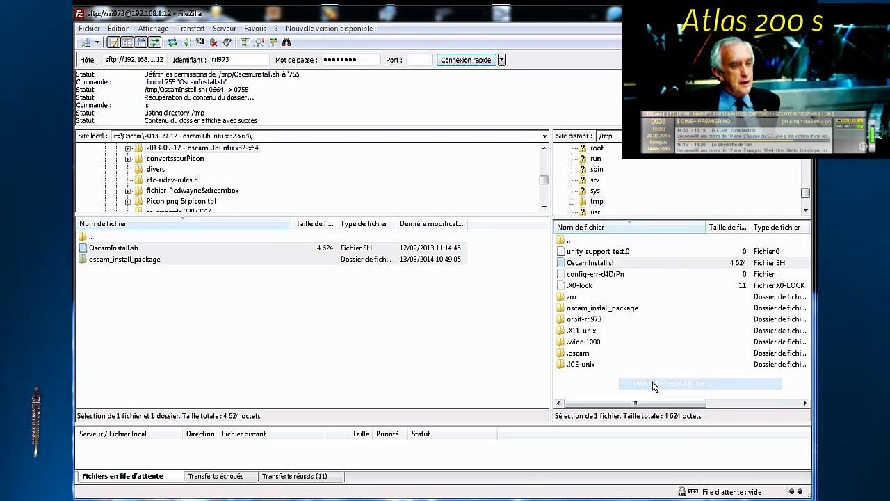
pyautogui.click(663, 394)
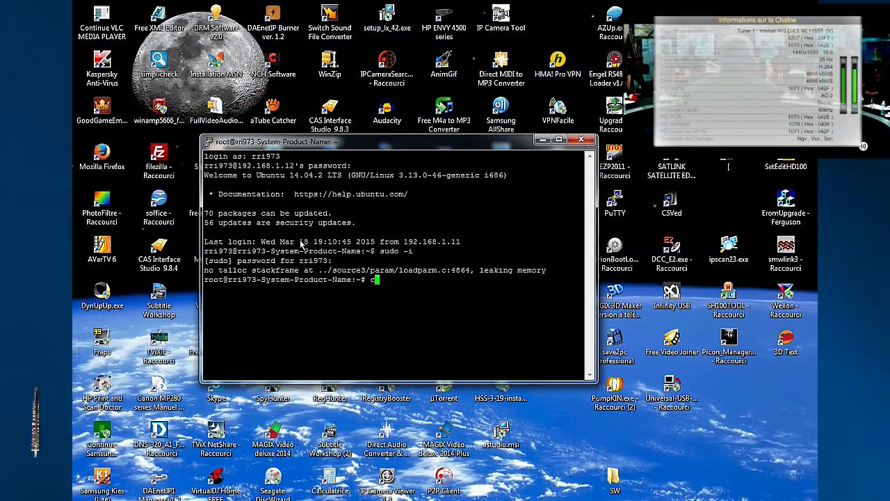
# Make /tmp/OscamInstall.sh executable with chmod 755 from the root prompt
pyautogui.write('hmod ')
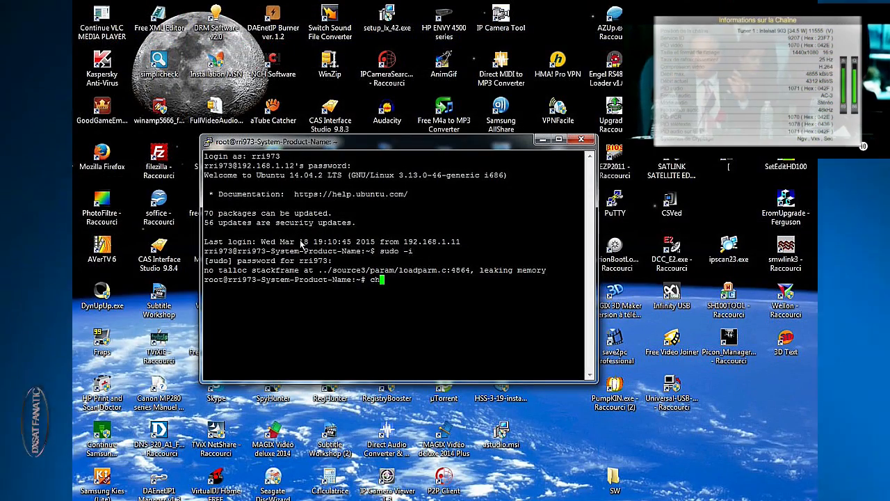
pyautogui.write('755')
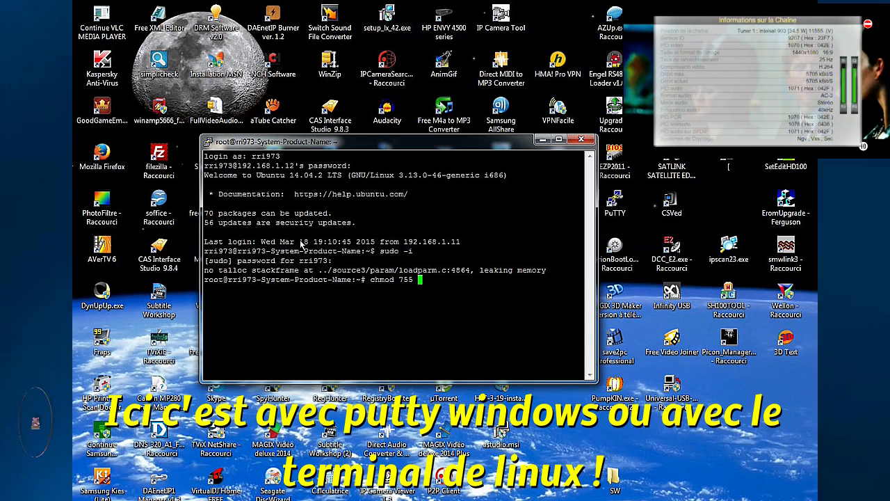
pyautogui.write(' /tmp')
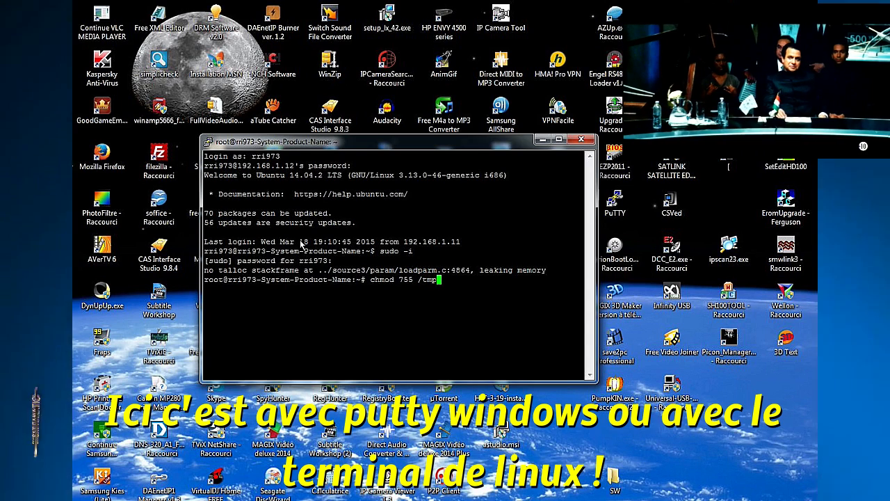
pyautogui.write('/')
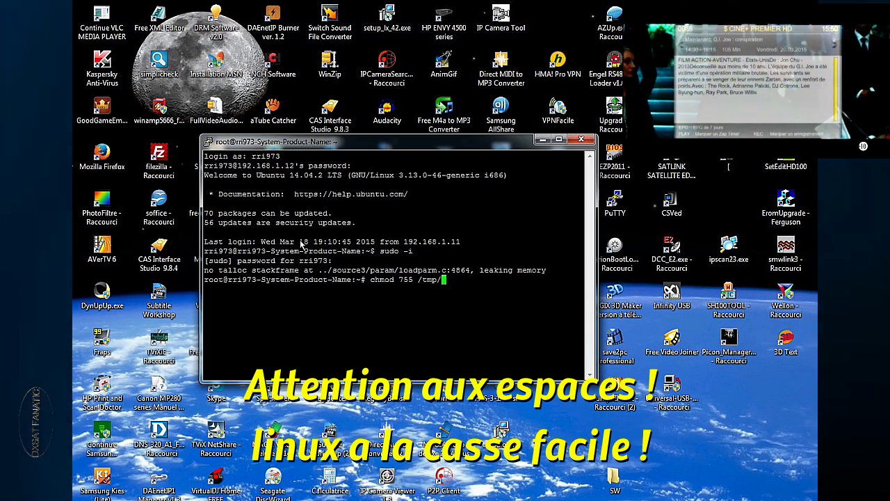
pyautogui.write('Oscam')
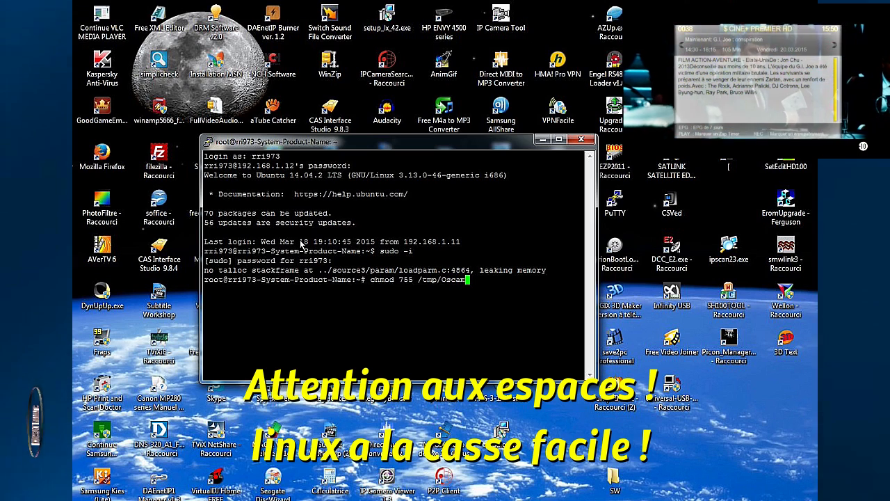
pyautogui.write('I')
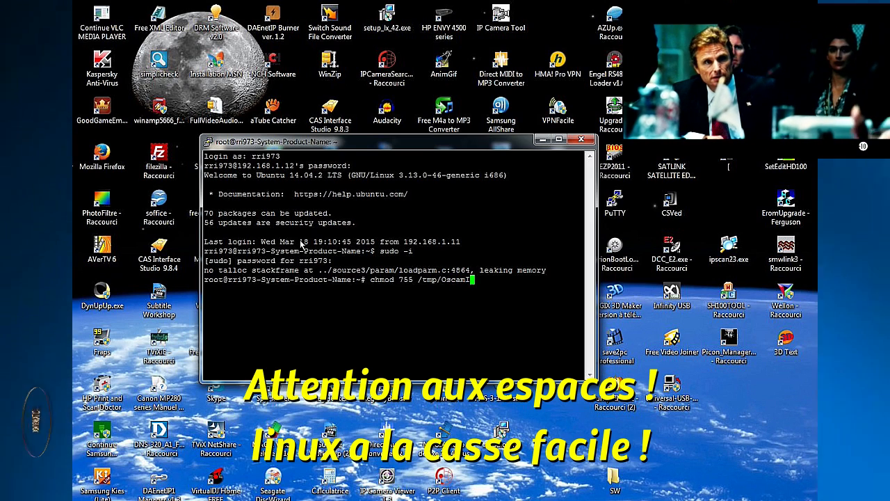
pyautogui.write('nstall.sh')
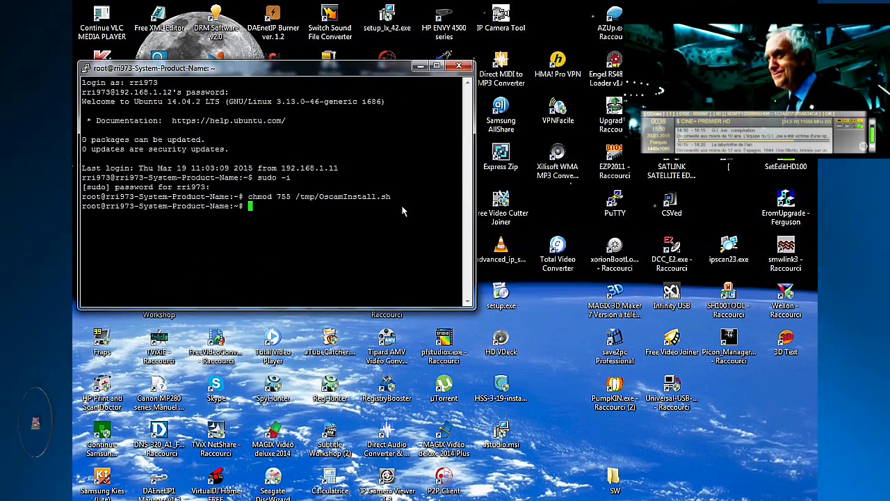
# Run /tmp/OscamInstall.sh to install OSCam automatically and let the server reboot
pyautogui.write('/tmp')
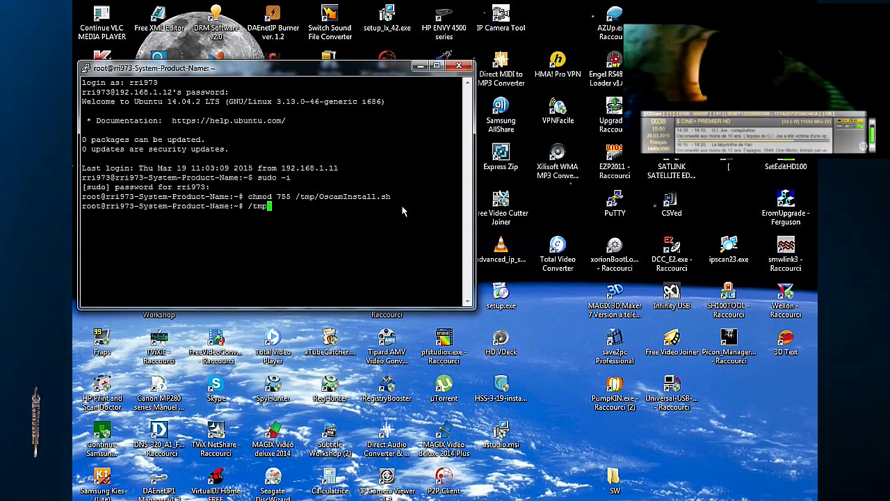
pyautogui.write('/Os')
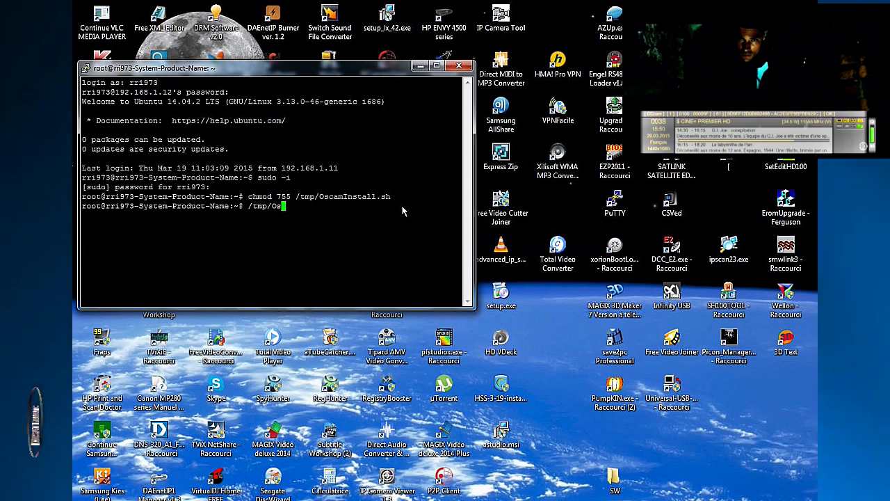
pyautogui.write('cam')
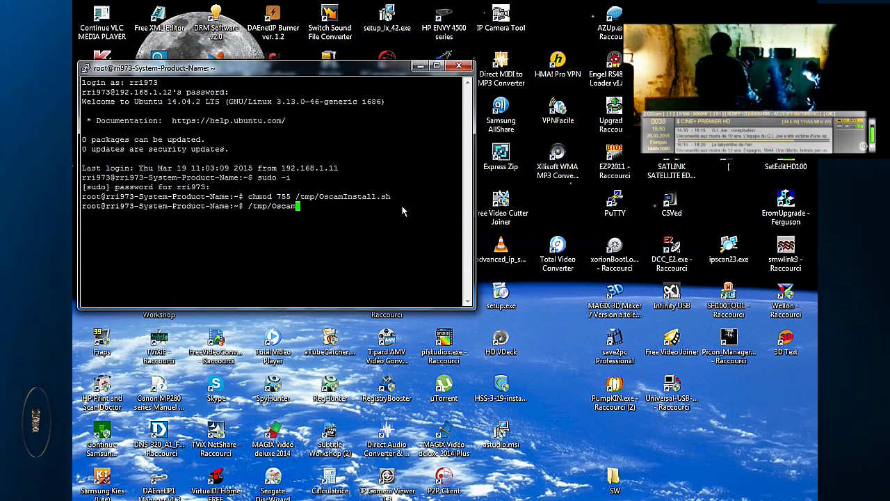
pyautogui.write('Ins')
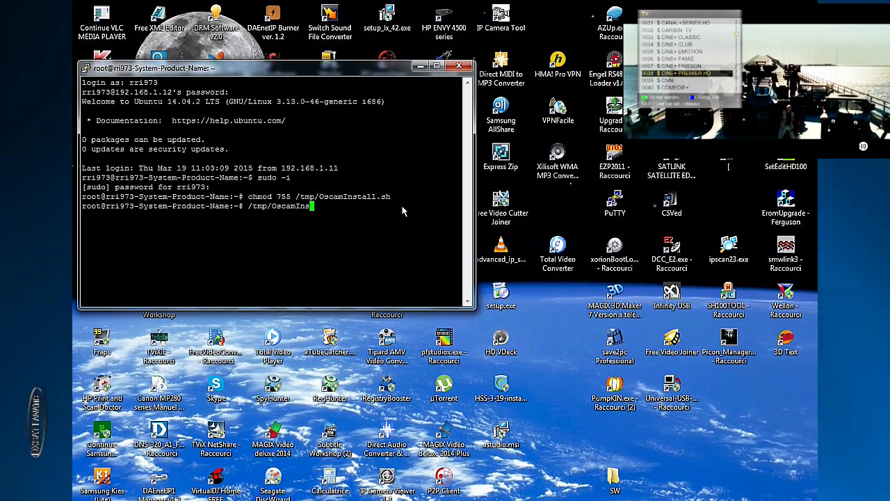
pyautogui.write('tall')
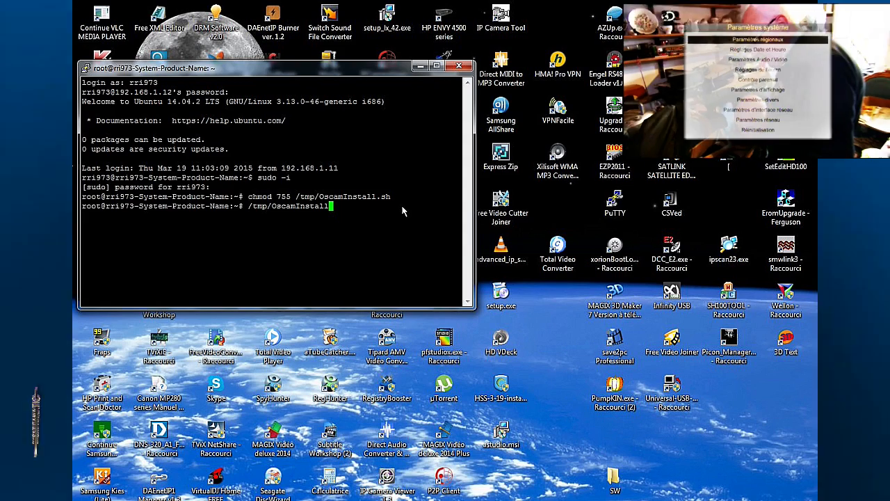
pyautogui.write('.sh')
pyautogui.press('Return')
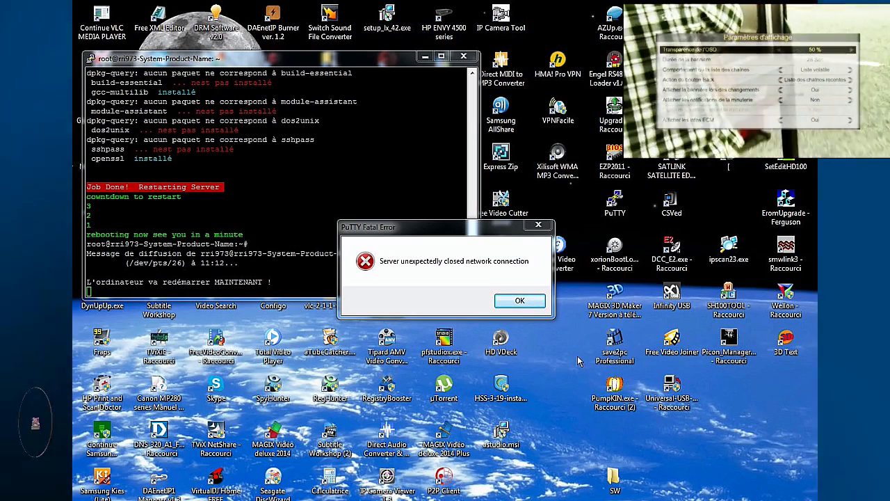
# Dismiss the PuTTY lost-connection error and load 192.168.1.12:8888 in Firefox
pyautogui.click(527, 301)
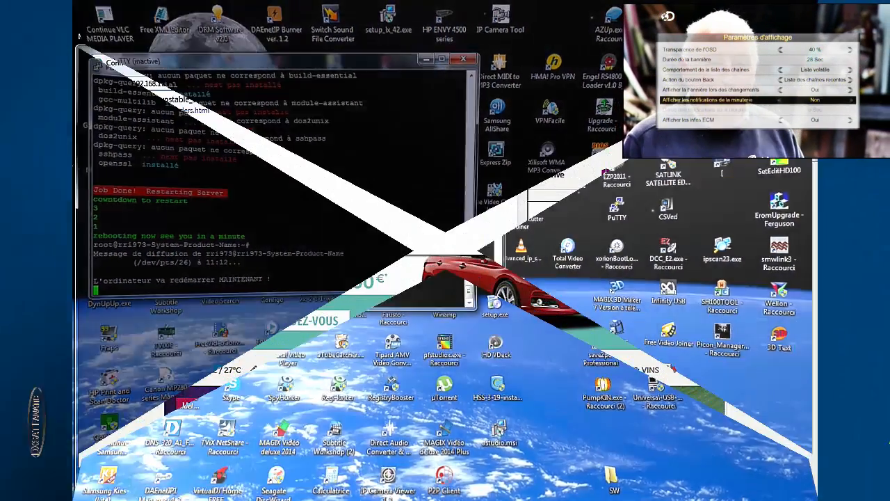
pyautogui.write(':8888')
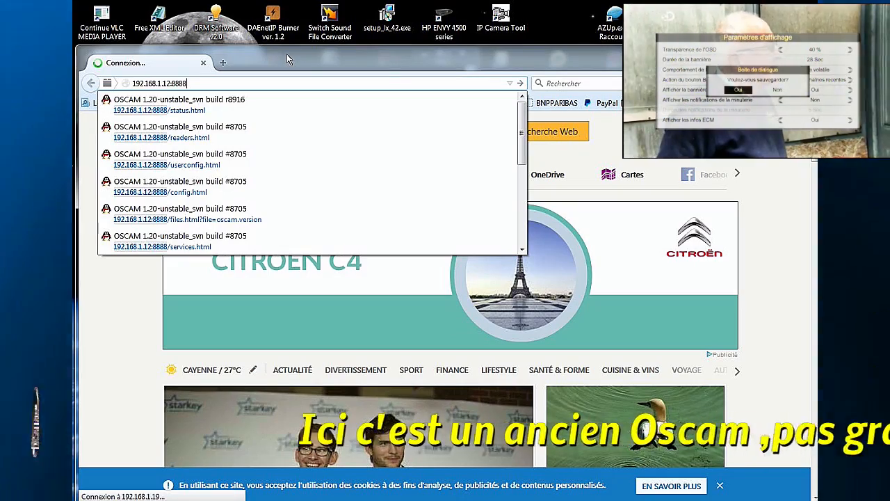
pyautogui.press('Return')
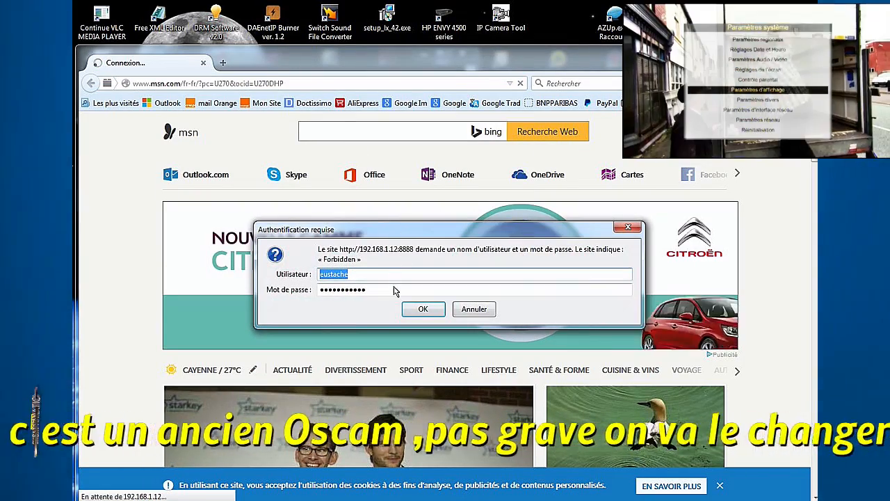
# Log into the OSCam web interface with its username and password
pyautogui.press('Tab')
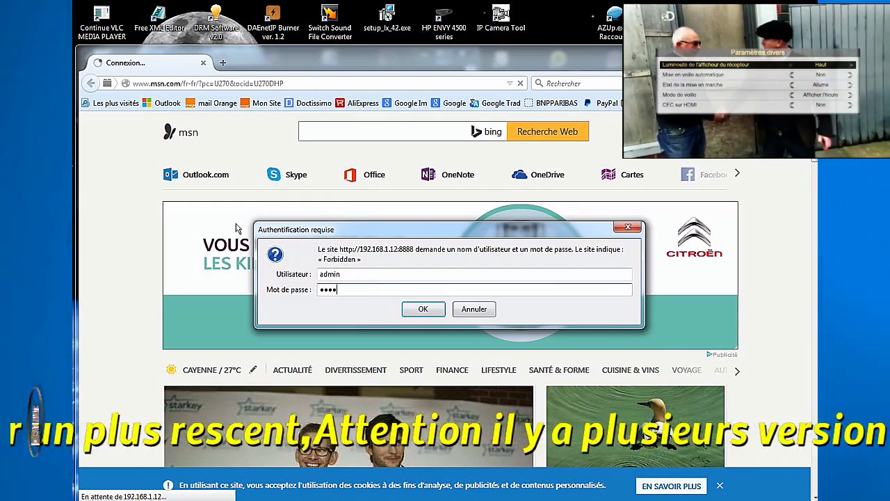
pyautogui.press('Return')
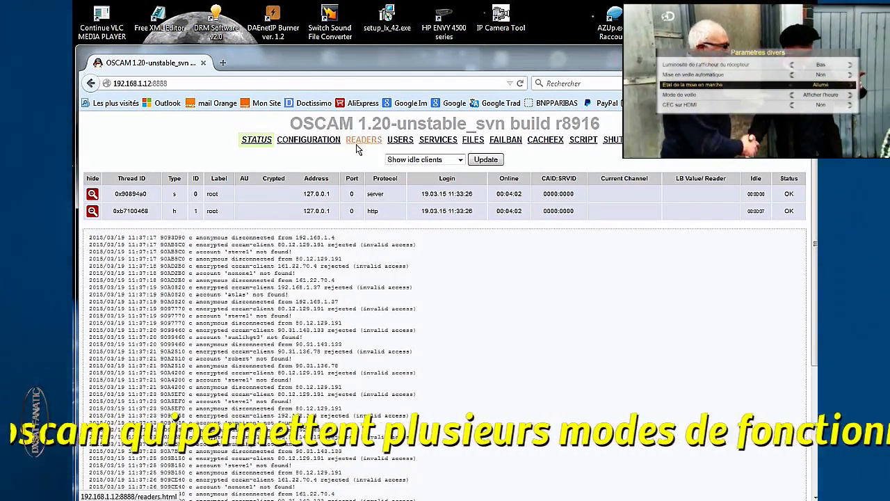
pyautogui.click(257, 143)
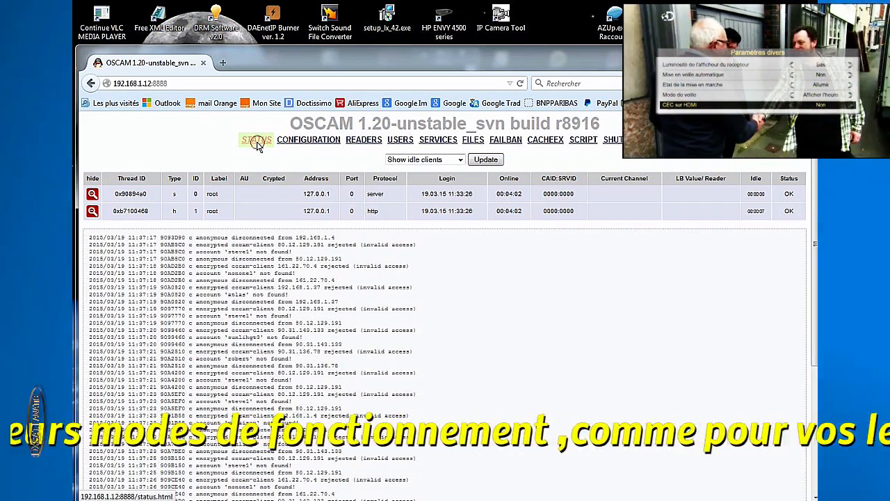
pyautogui.click(305, 142)
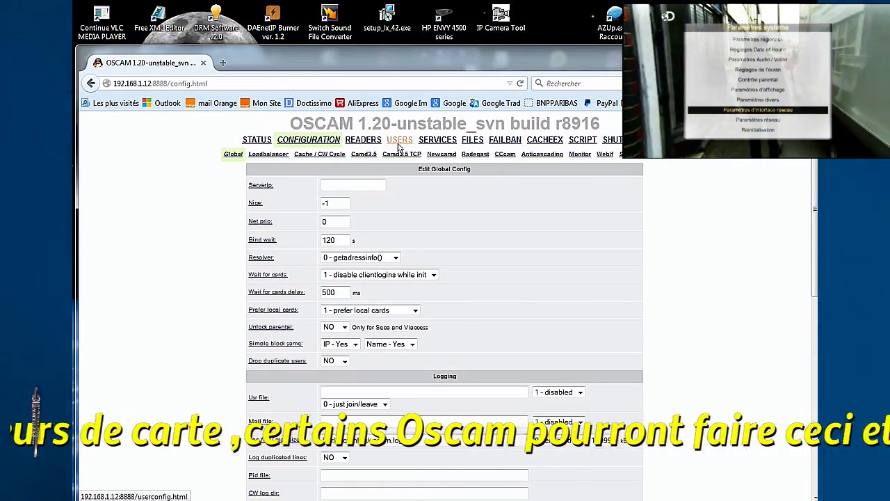
pyautogui.click(401, 143)
pyautogui.click(439, 142)
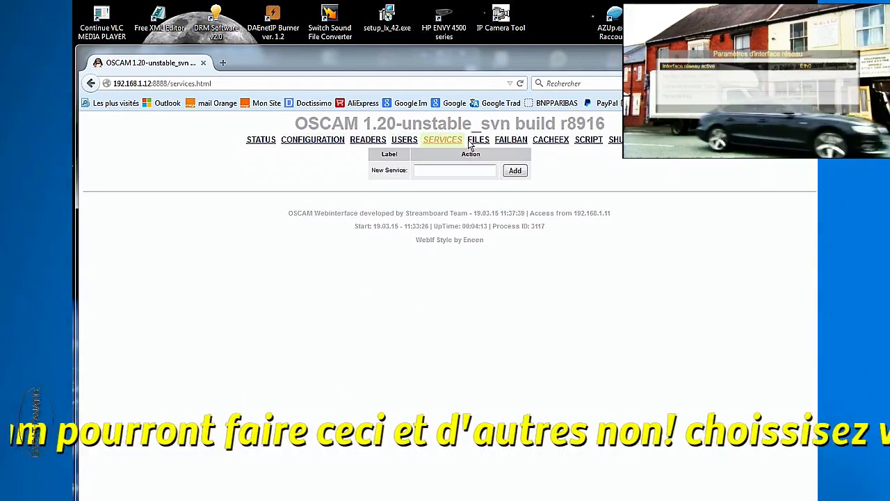
pyautogui.click(479, 142)
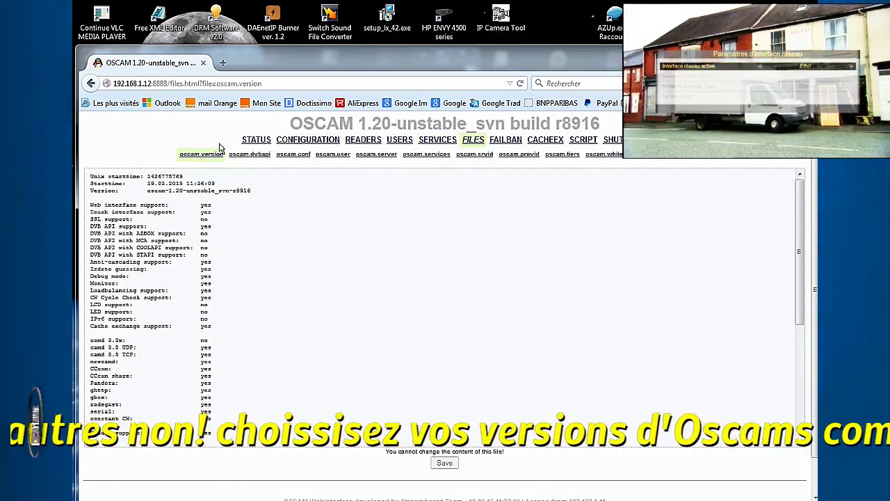
pyautogui.click(255, 142)
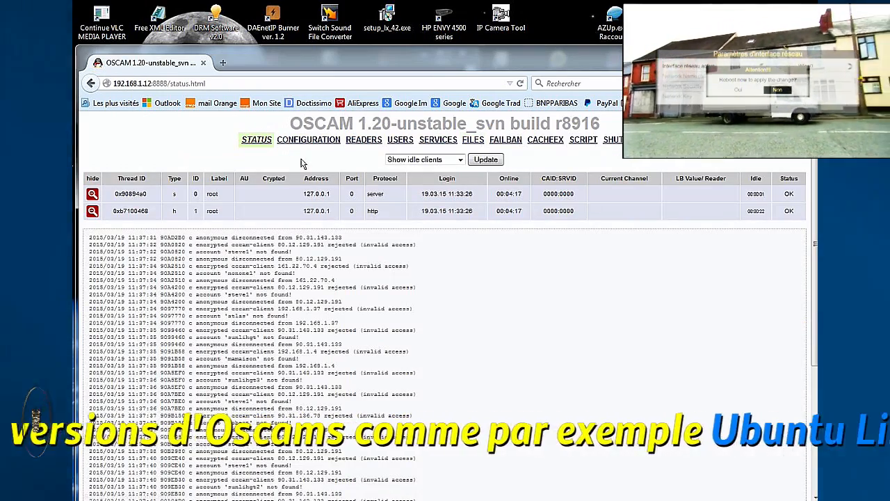